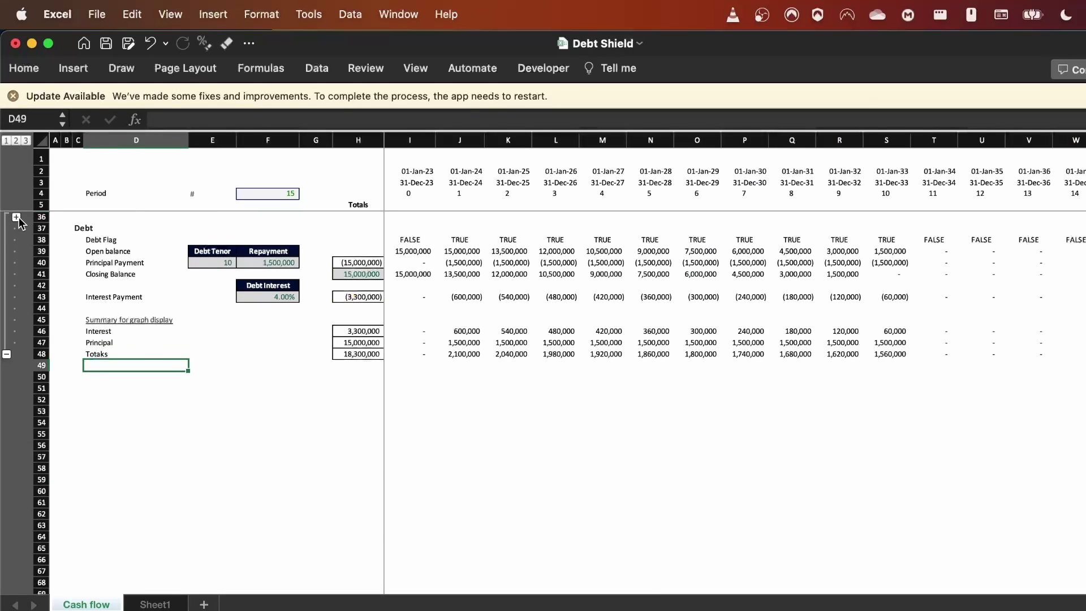
Step: Expand the collapsed rows above the Debt section and select the Interest Expense and Principal Repayment rows of the equity cash flow
click(17, 217)
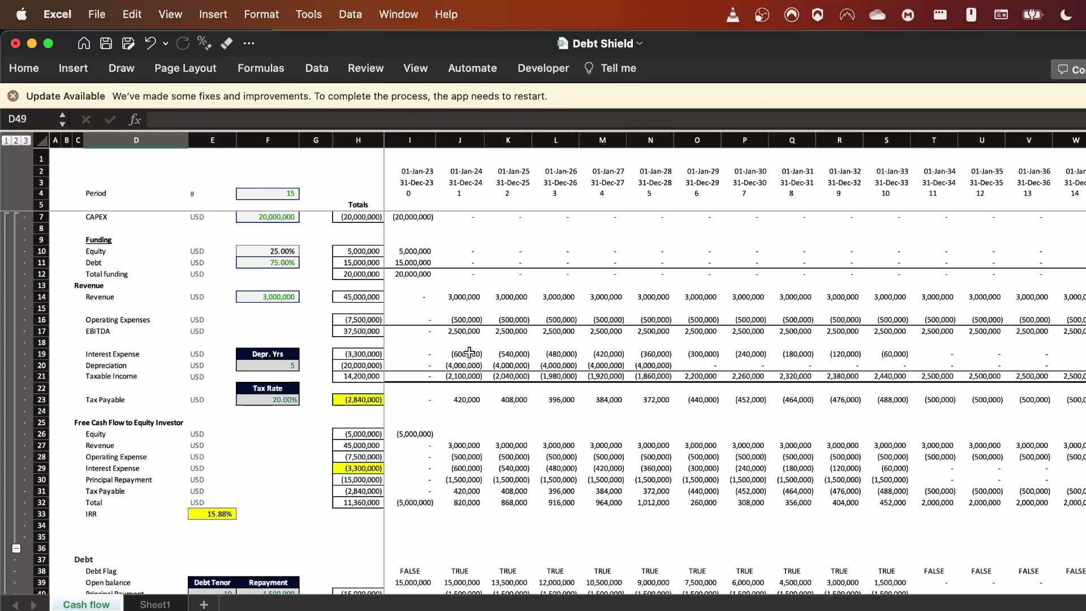
scroll(469, 352, up, 1)
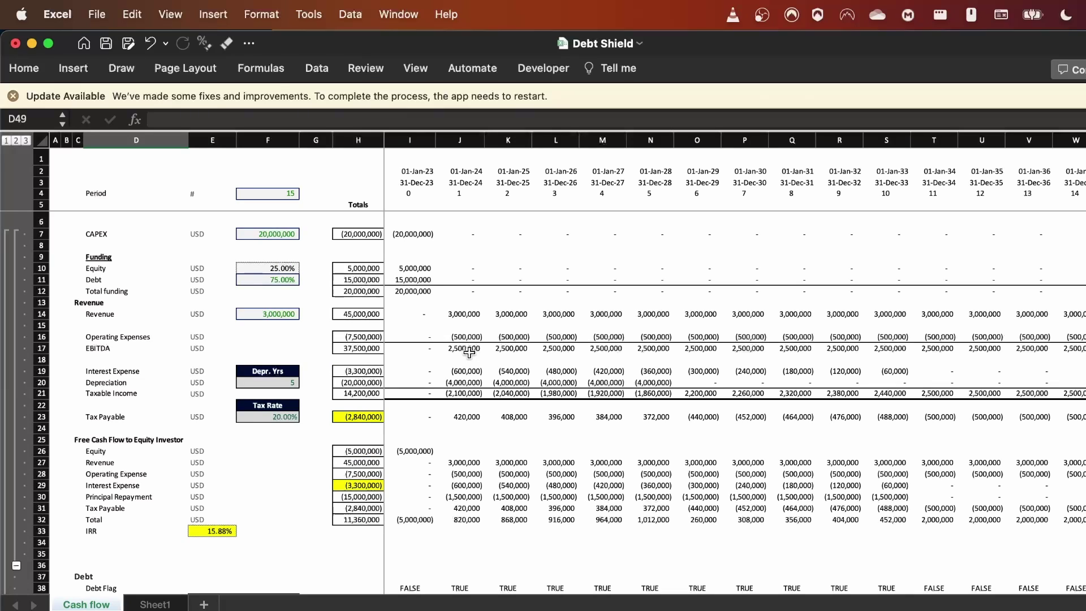
click(543, 487)
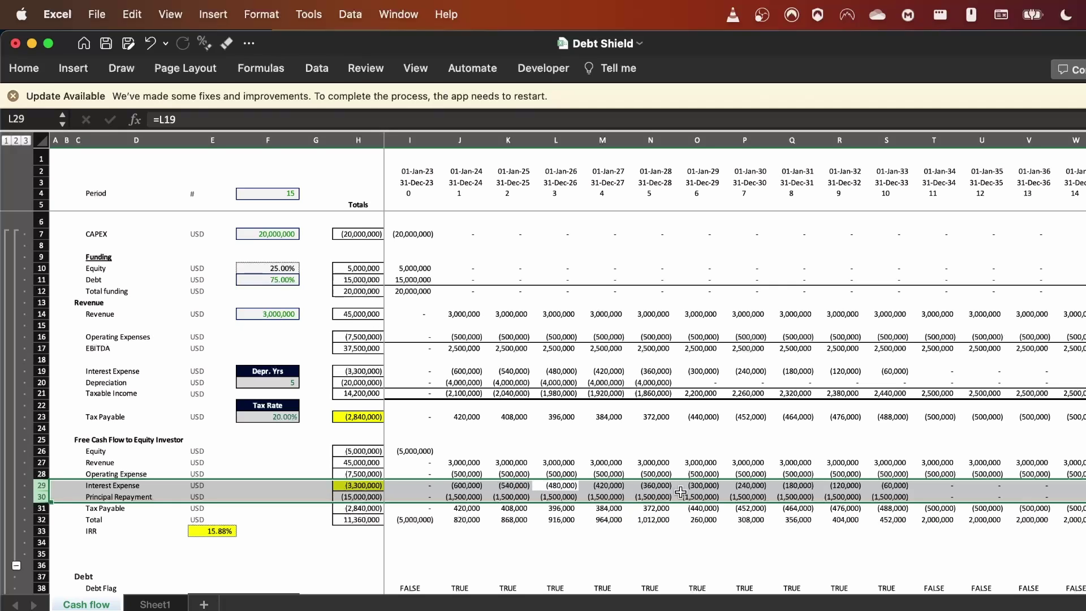
Step: Select the whole debt schedule from the Debt Flag row down past the graph summary totals, and clear the selection
scroll(681, 492, down, 3)
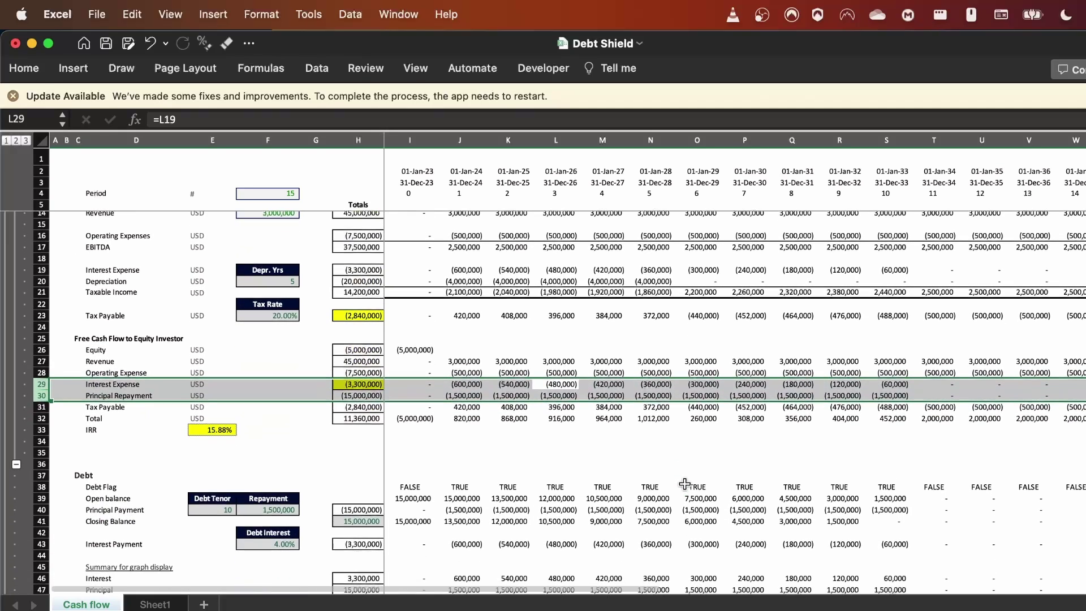
click(684, 485)
key(shift+space)
key(shift+Down)
key(shift+Down)
key(shift+Down)
key(shift+Down)
key(shift+Down)
key(shift+Down)
key(shift+Down)
key(shift+Down)
key(shift+Down)
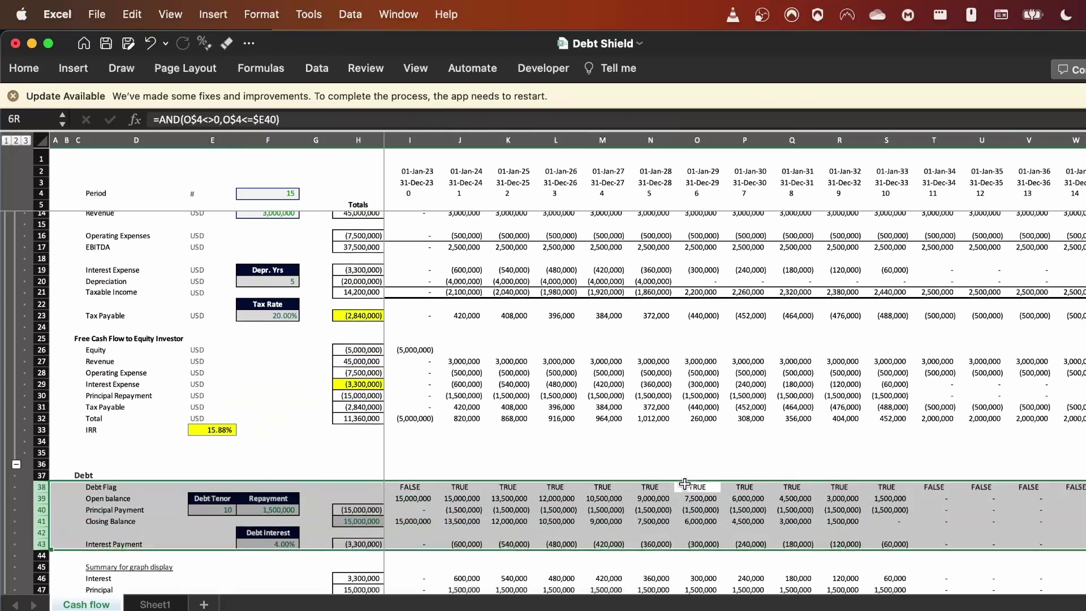
key(shift+Down)
key(shift+Down)
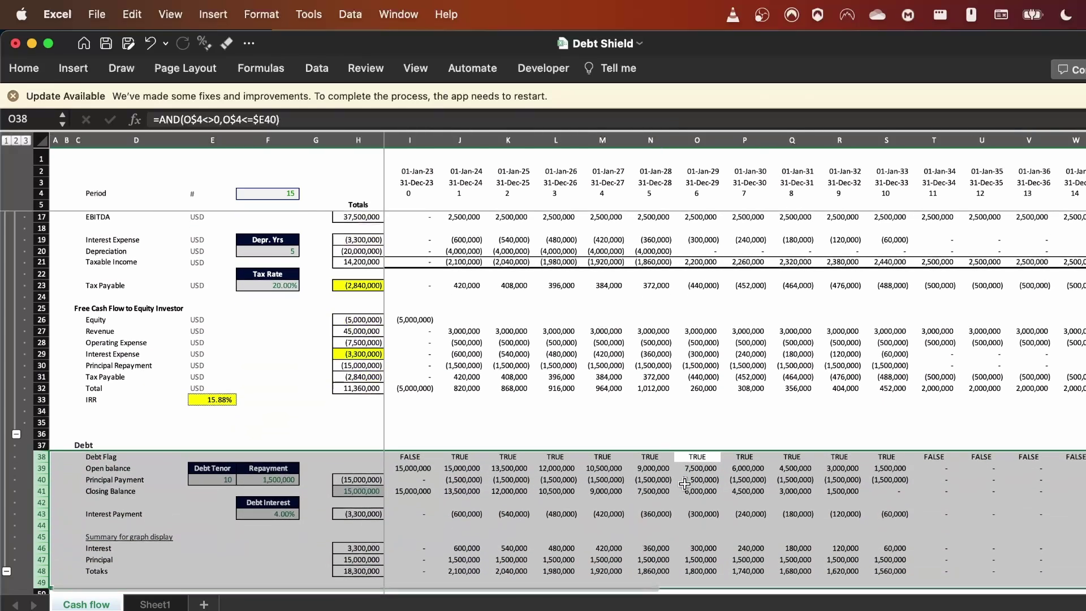
click(544, 412)
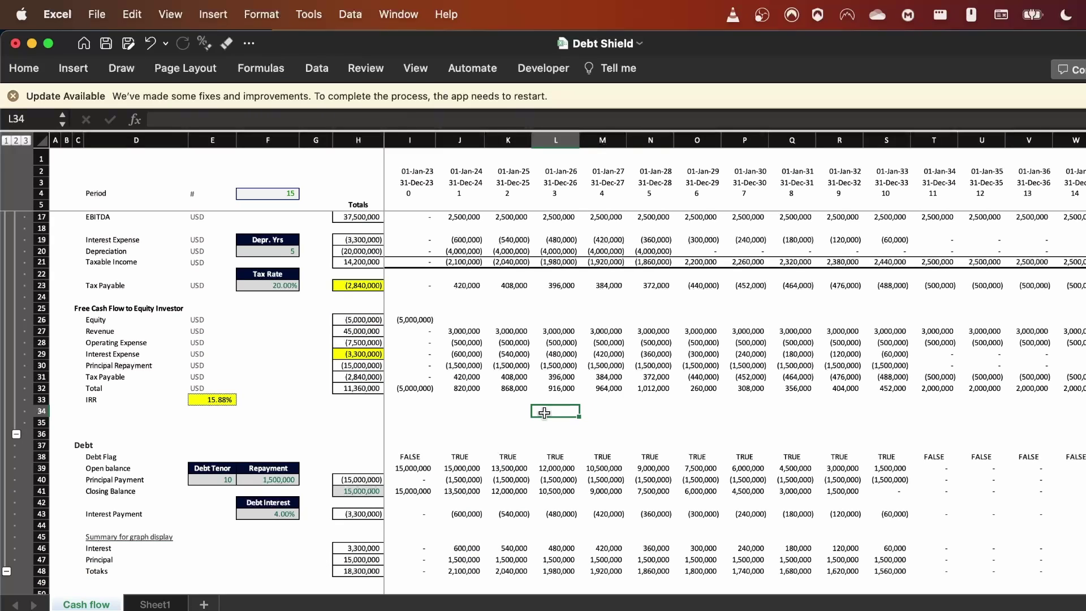
Step: Inspect the Debt Tenor input and the Repayment formula, and highlight the principal payments for periods 1 to 10
click(213, 481)
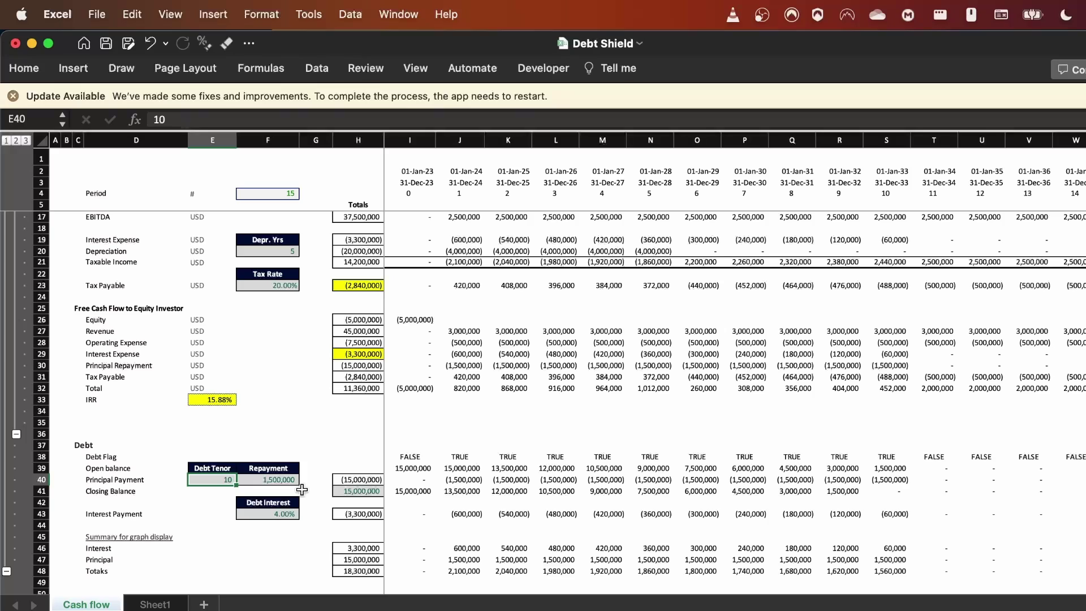
key(Right)
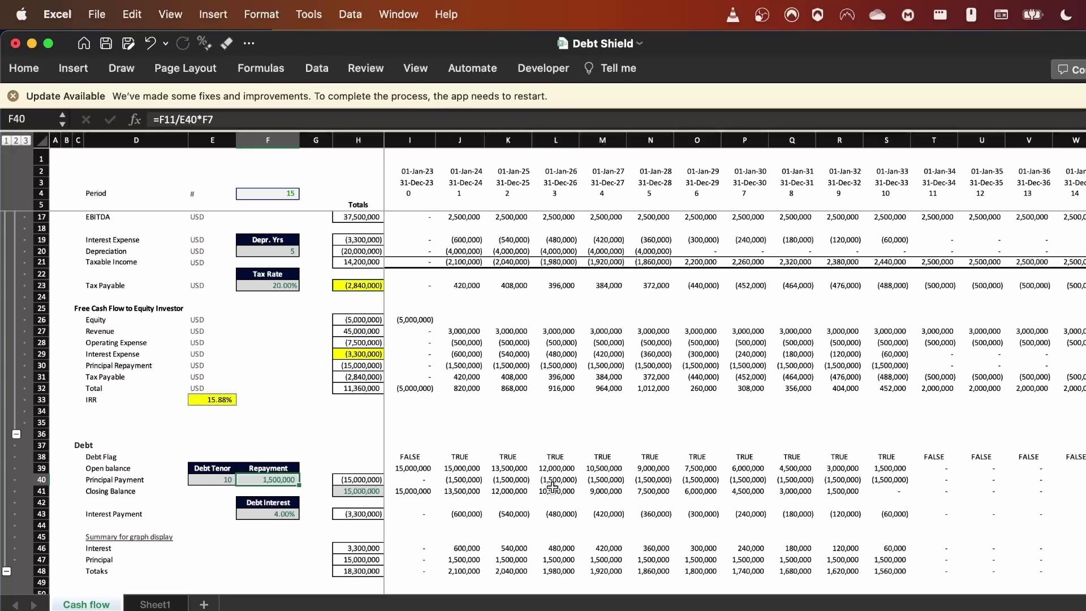
key(Right)
key(Right)
key(Right)
key(Right)
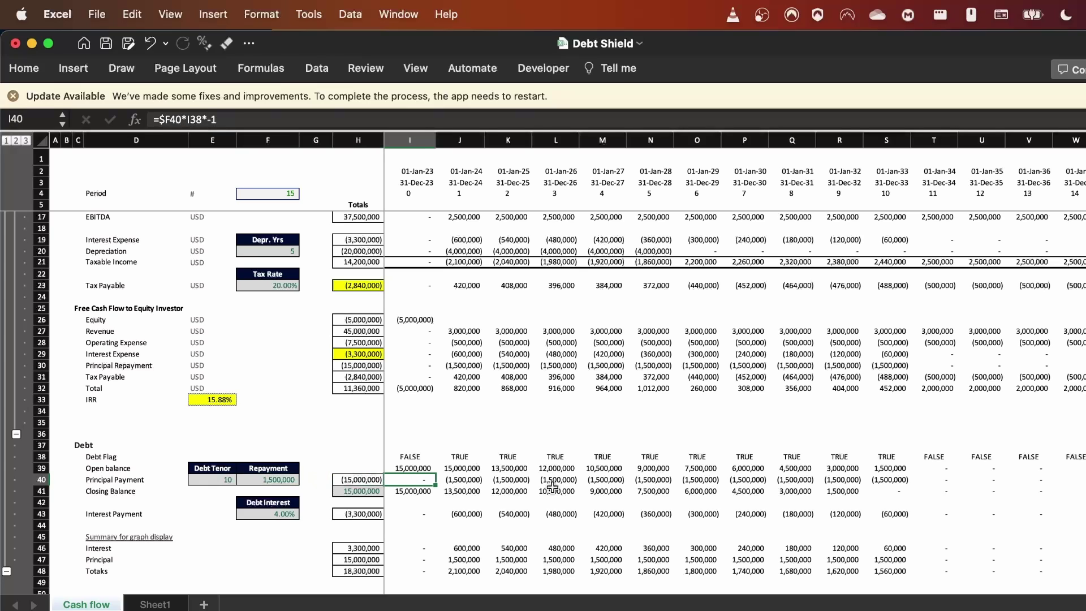
key(shift+Right)
key(shift+Right)
key(shift+Right)
key(shift+Right)
key(shift+Right)
key(shift+Right)
key(shift+Right)
key(shift+Right)
key(shift+Right)
Step: Check the SUM formula behind the Principal Payment total without changing it
key(Left)
key(Left)
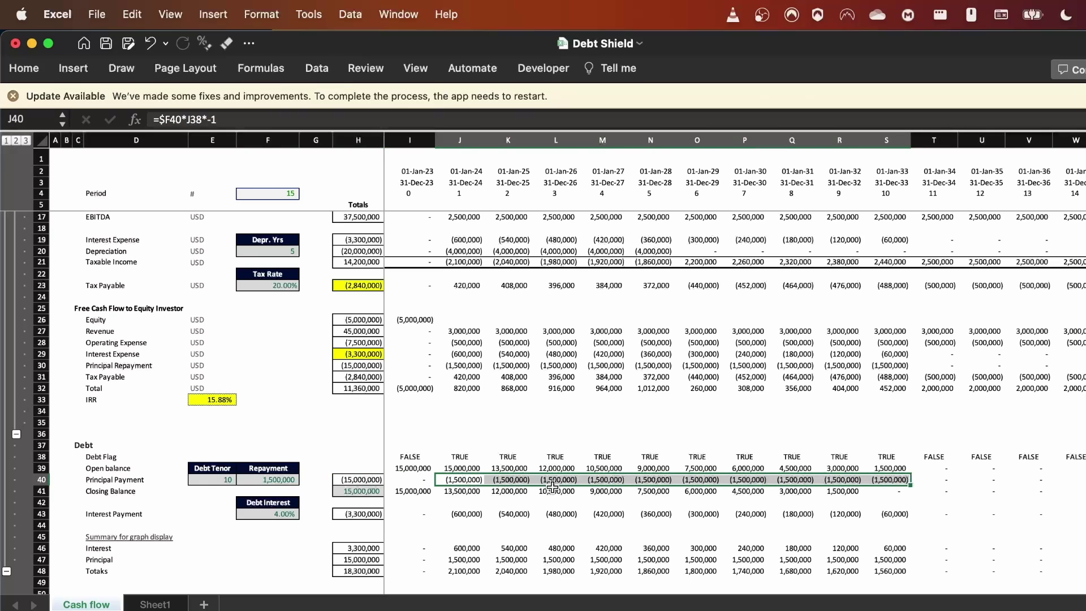
key(F2)
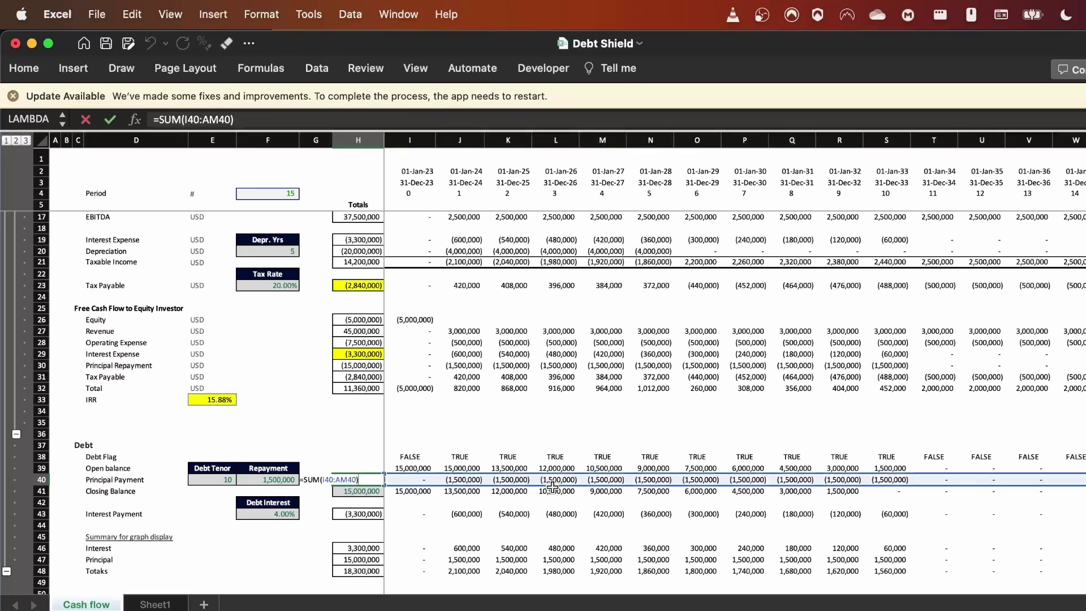
key(Escape)
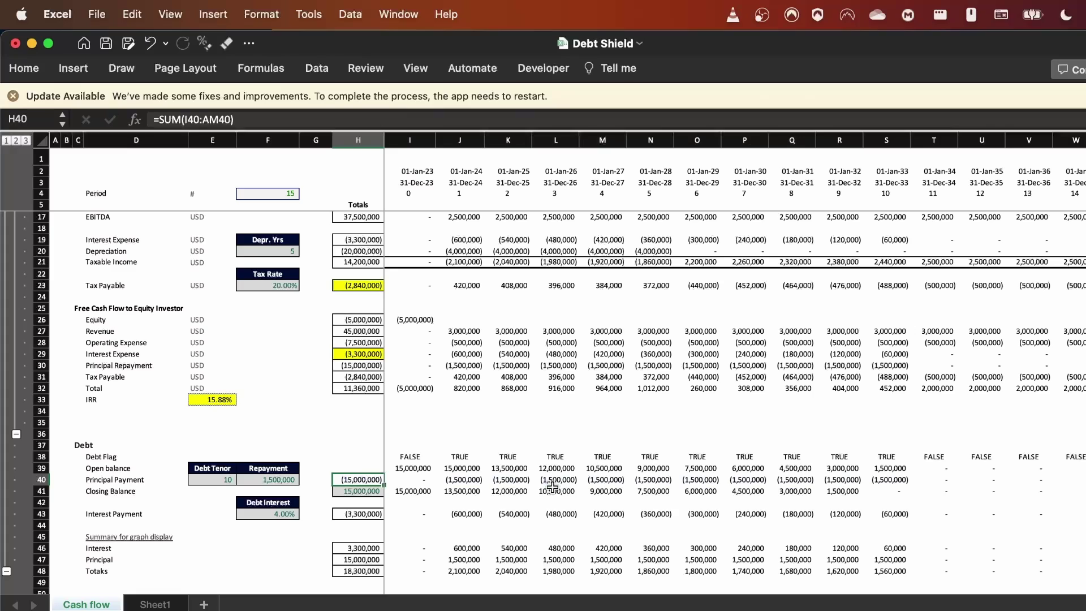
Step: Follow the Principal Payment row across the periods and check the Closing Balance in period 10
key(Right)
key(Right)
key(Right)
key(Right)
key(Right)
key(Right)
key(Right)
key(Right)
key(Right)
key(Right)
key(Right)
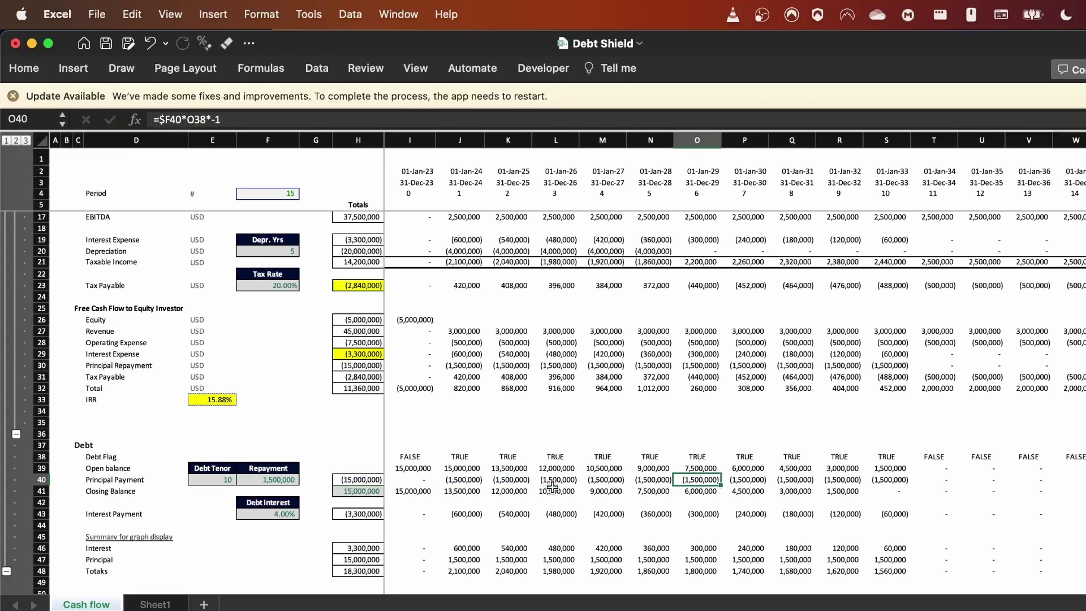
key(Down)
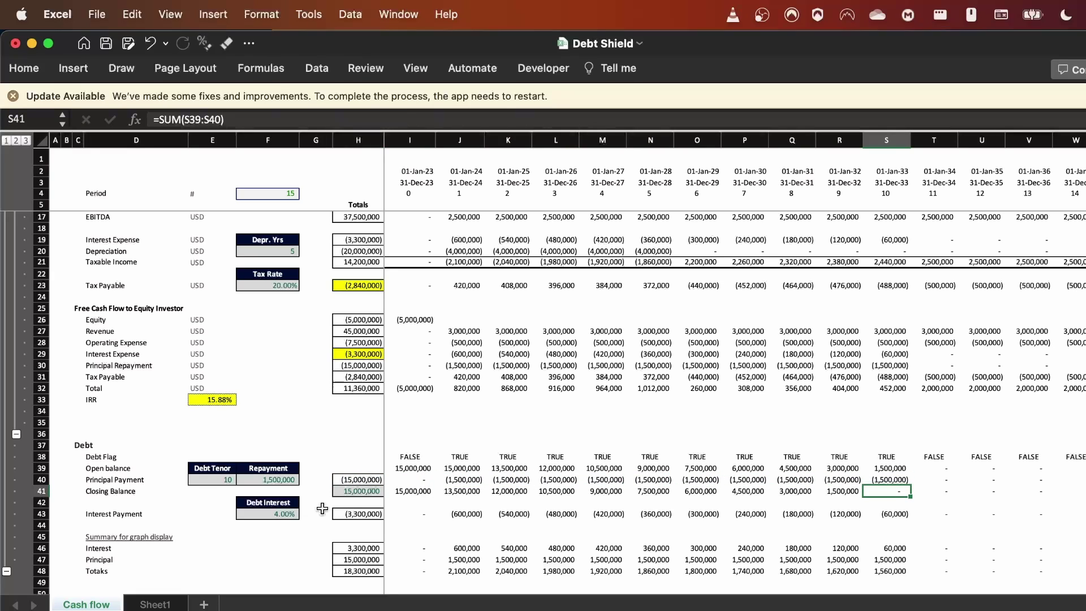
Step: Try a Debt Tenor of 12, and undo the change
click(229, 482)
text(12)
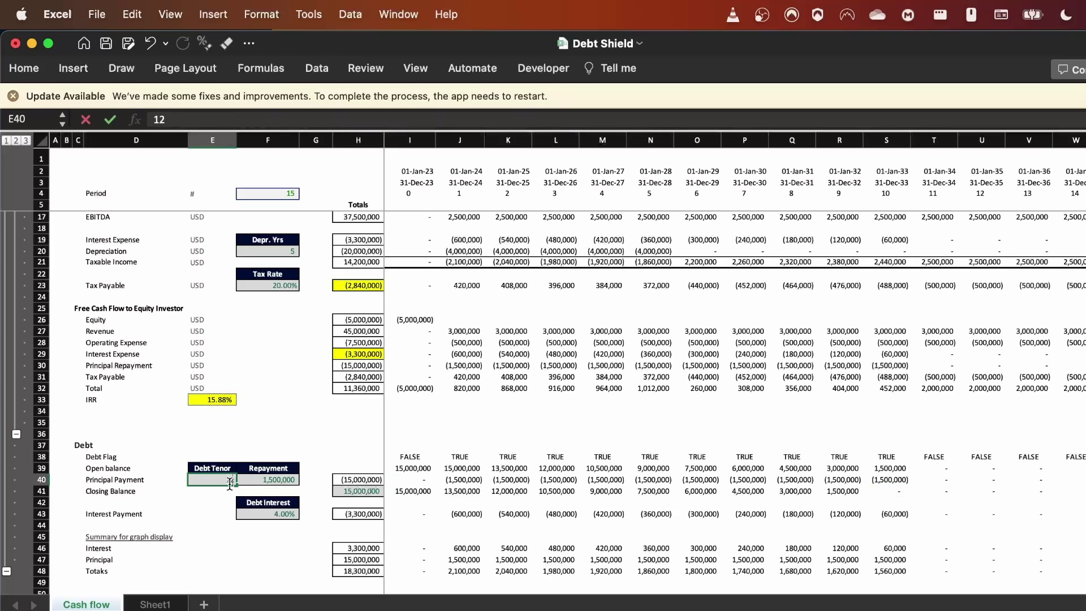
key(Return)
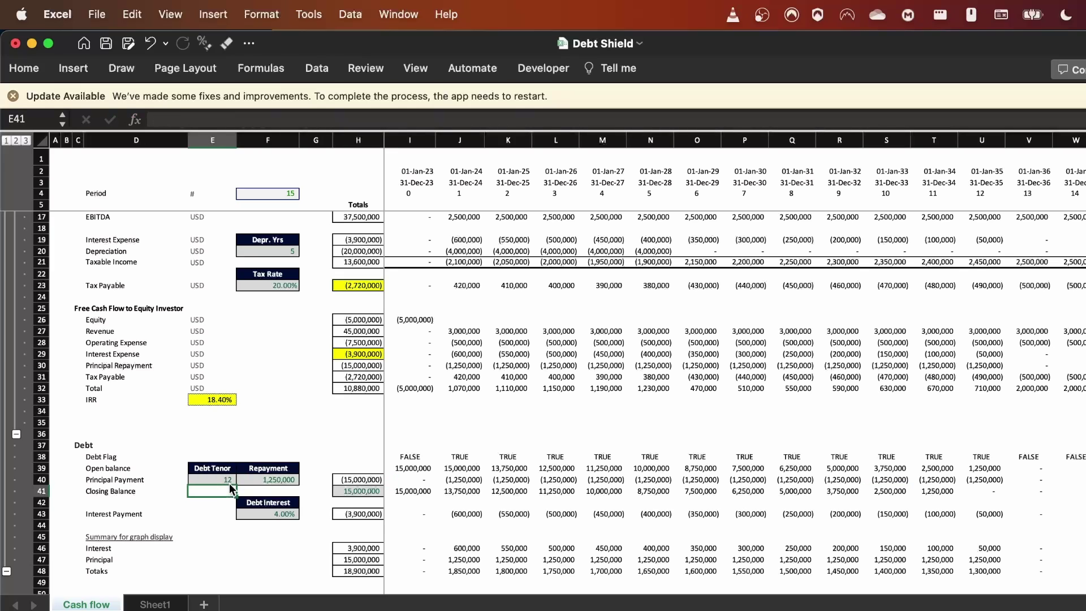
key(super+z)
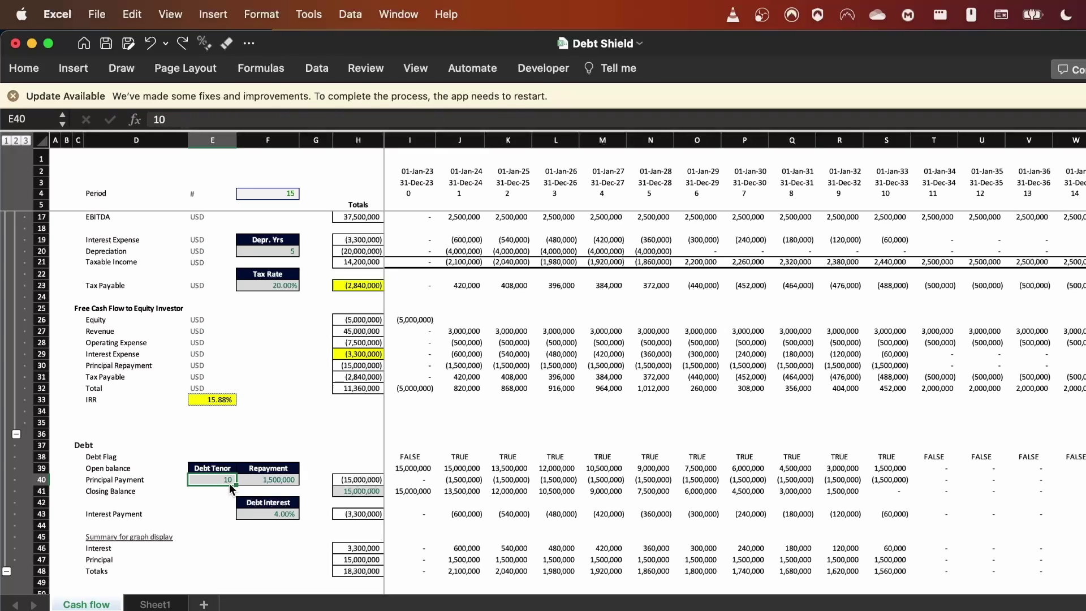
Step: Highlight the Debt Flag row and inspect the flag formula for period 1
key(Up)
key(Up)
key(shift+space)
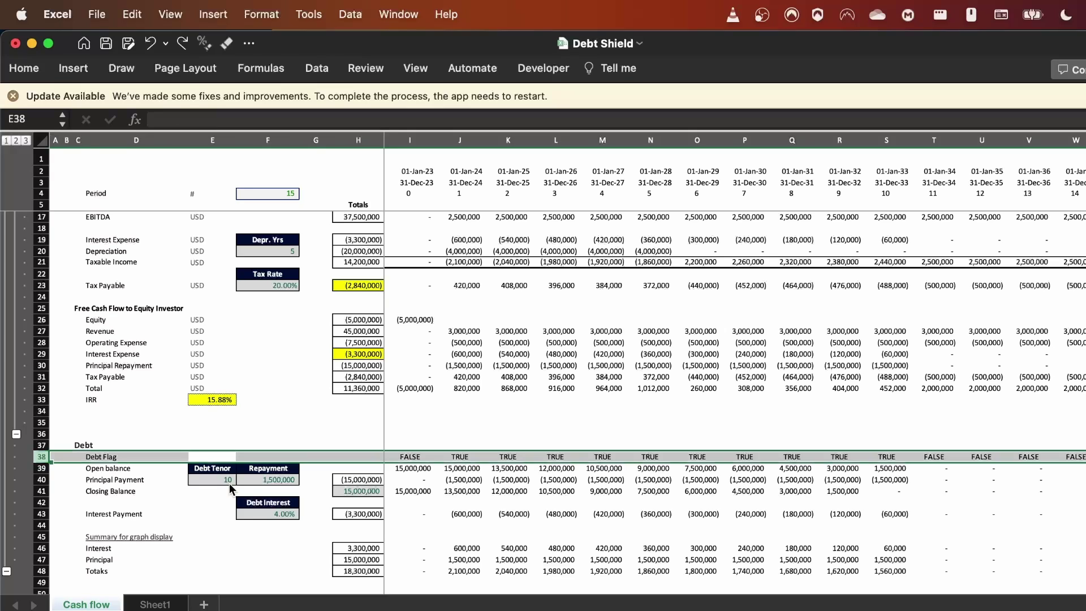
key(Right)
key(Right)
key(Right)
key(Right)
key(Right)
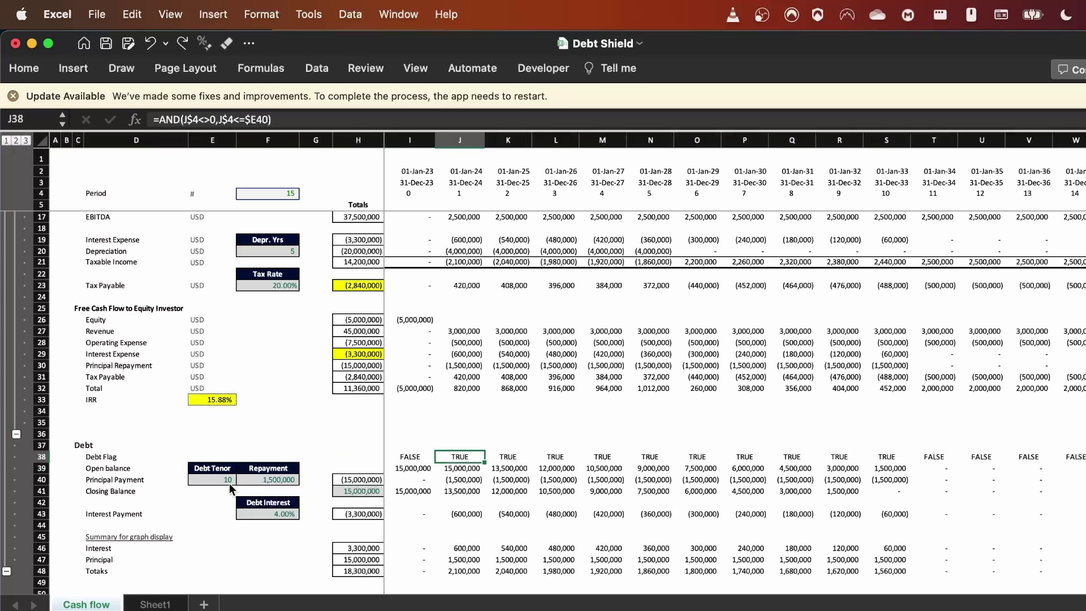
Step: Select the entire columns for periods 1 to 10, where the debt is active
key(ctrl+space)
key(shift+Right)
key(shift+Right)
key(shift+Right)
key(shift+Right)
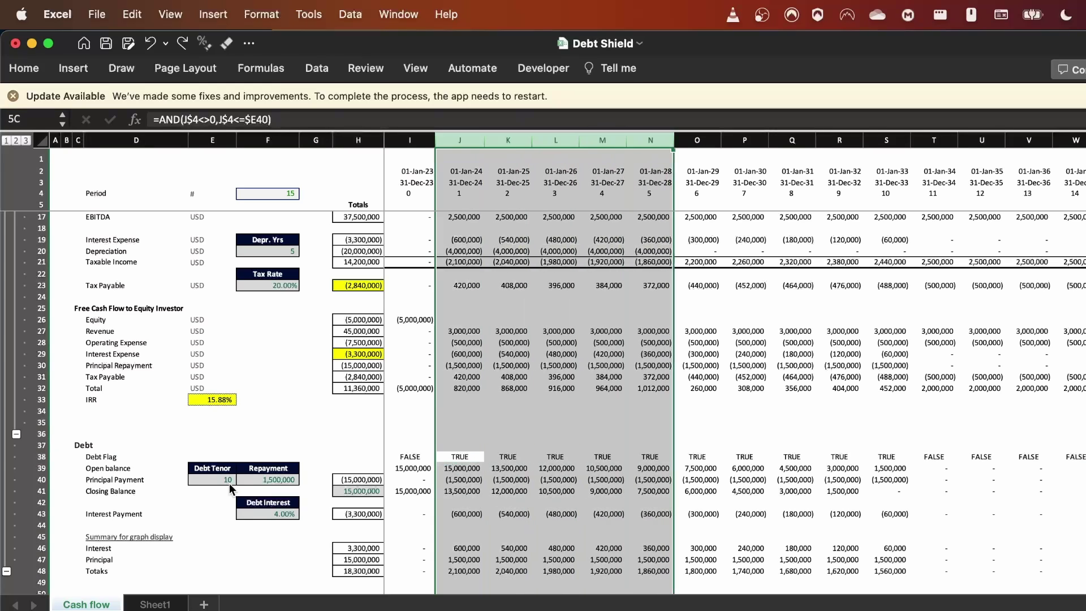
key(shift+Right)
key(shift+Right)
key(shift+Right)
key(shift+Right)
key(shift+Right)
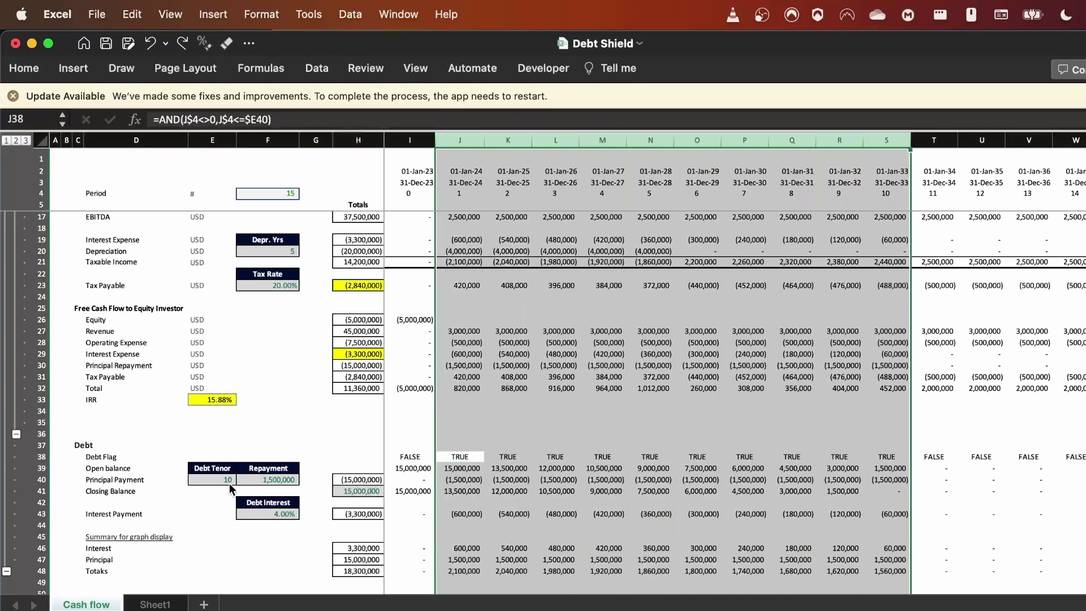
Step: Select the columns from period 11 onward together with the period 0 column, and clear the selection
key(Left)
key(ctrl+space)
key(Right)
key(Right)
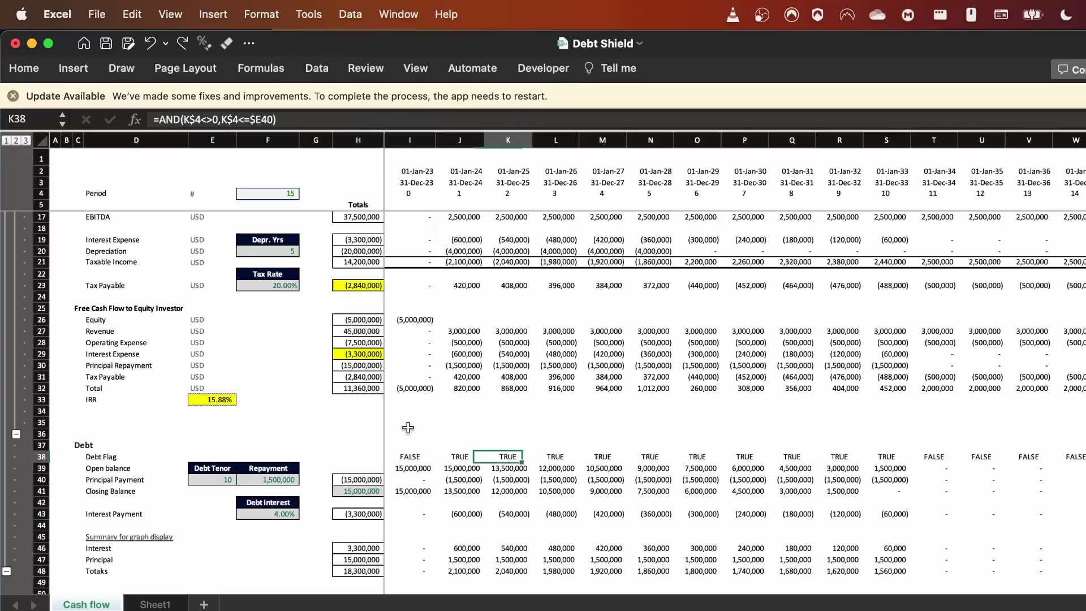
key(Right)
key(Right)
key(Right)
key(Right)
key(Right)
key(Right)
key(Right)
key(Right)
key(Right)
key(ctrl+space)
key(shift+Right)
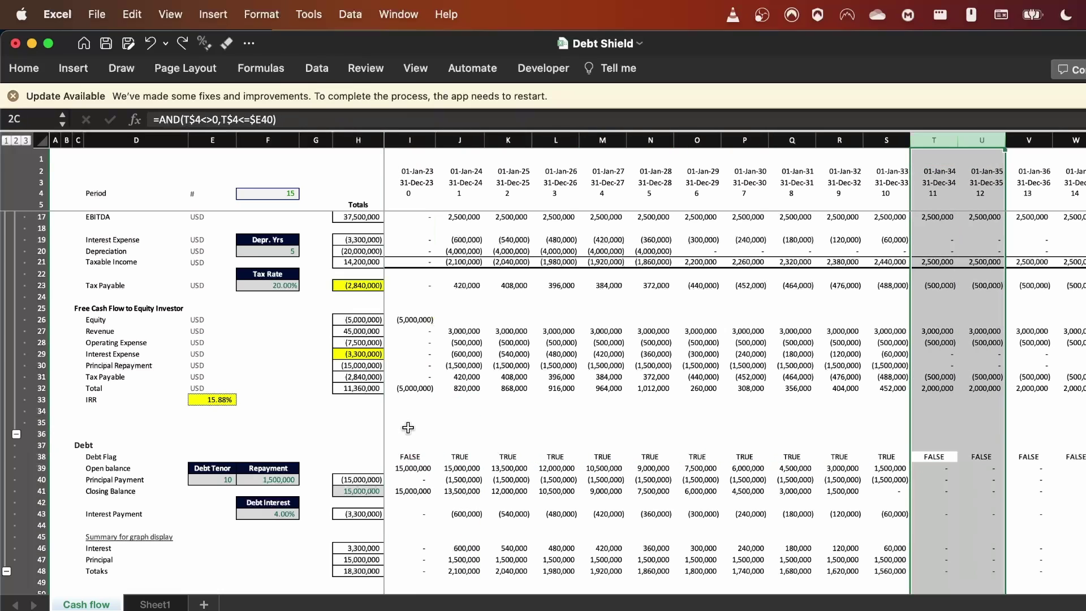
key(shift+Right)
key(shift+Right)
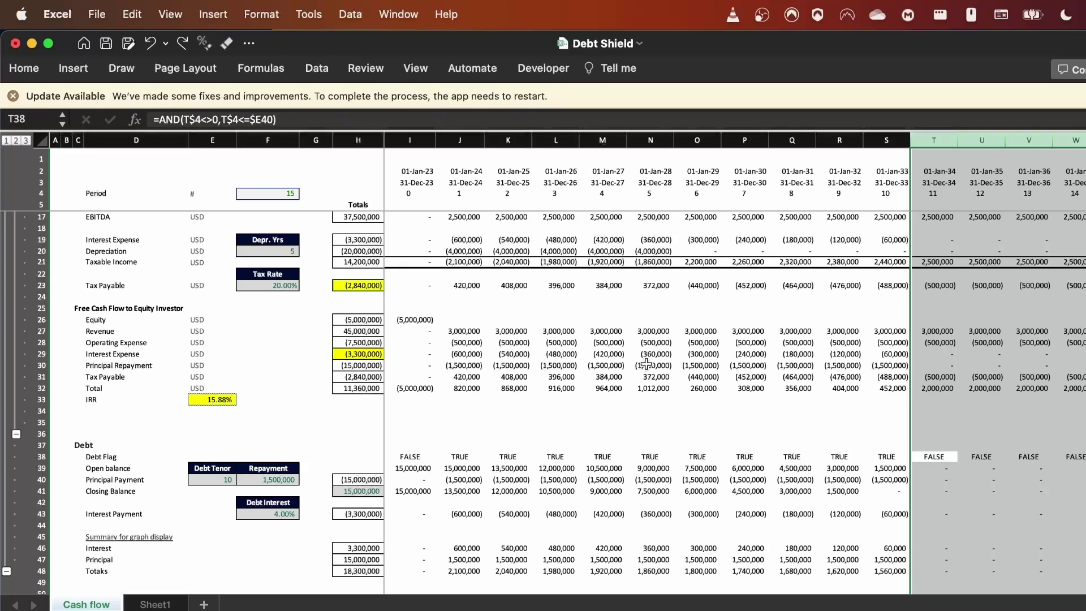
super+click(409, 140)
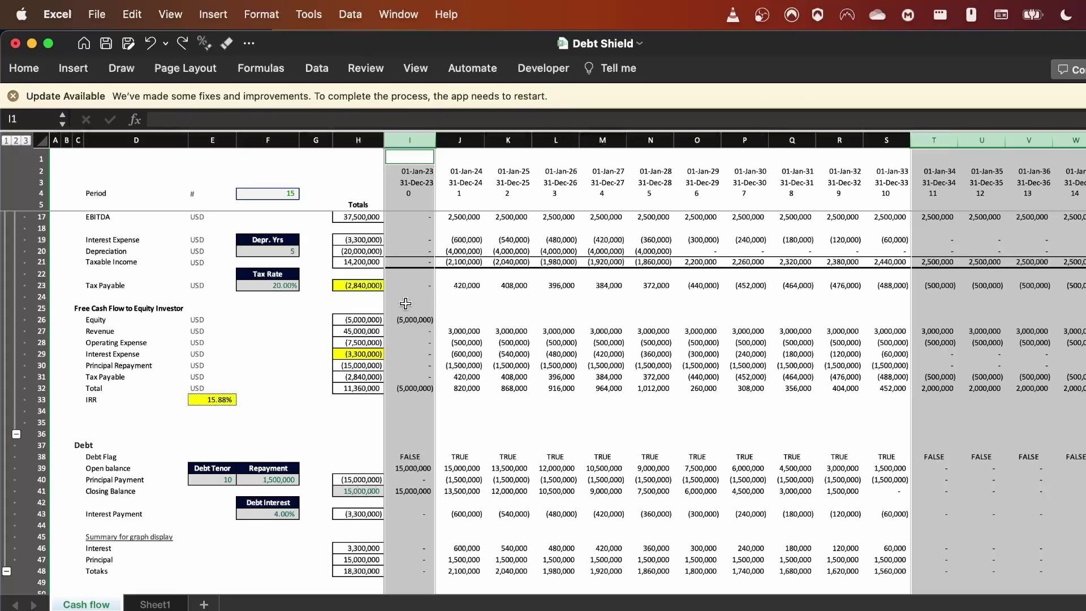
key(Left)
key(Down)
key(Down)
key(Right)
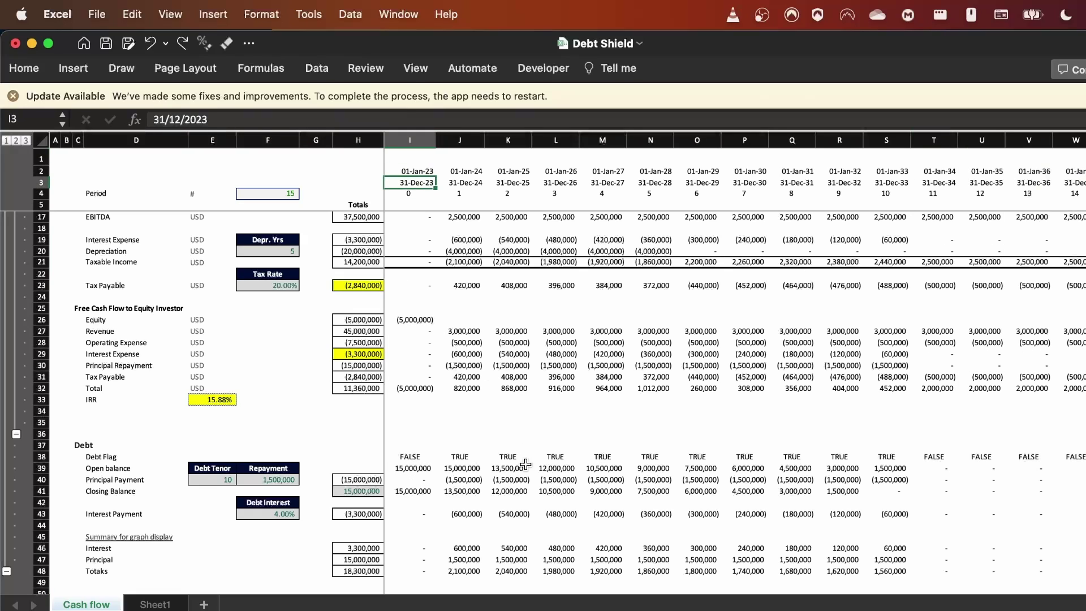
Step: Examine the two conditions inside the AND formula of the period 1 Debt Flag
click(459, 456)
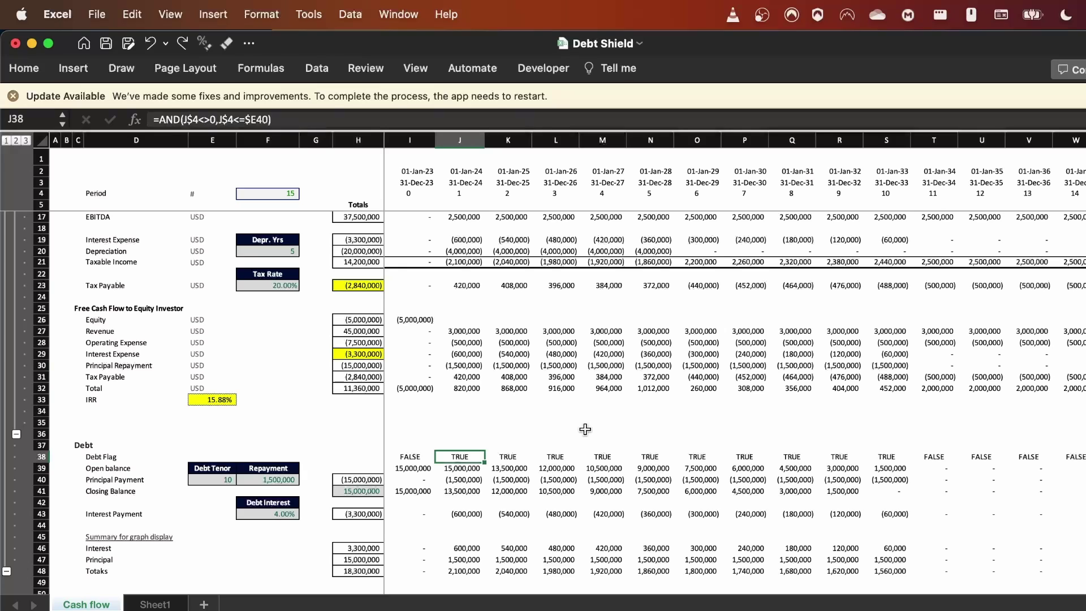
key(F2)
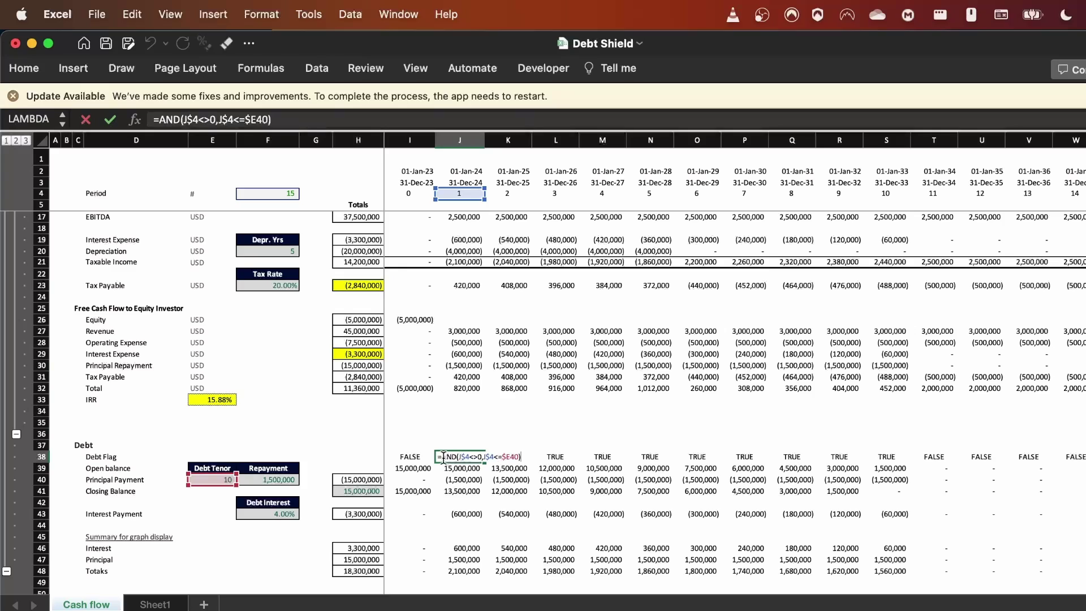
drag(446, 456, 522, 458)
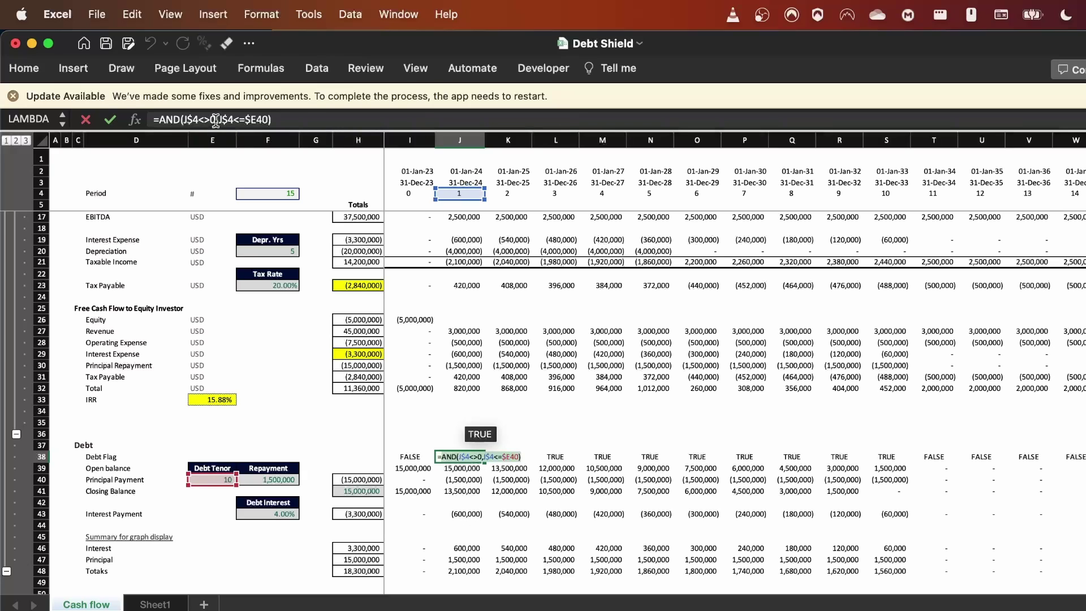
drag(219, 120, 187, 120)
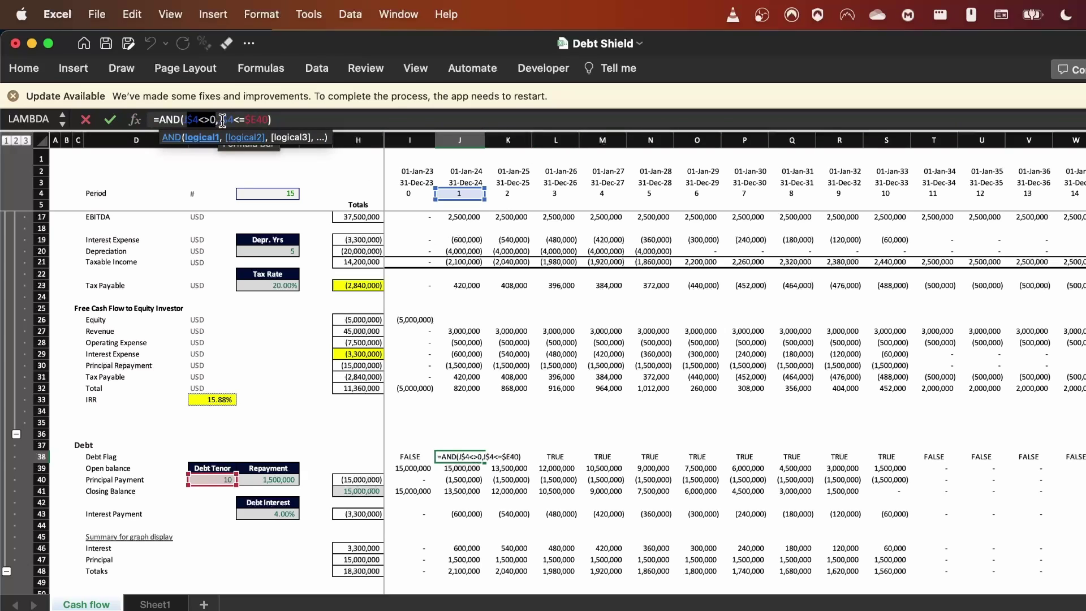
drag(220, 120, 270, 120)
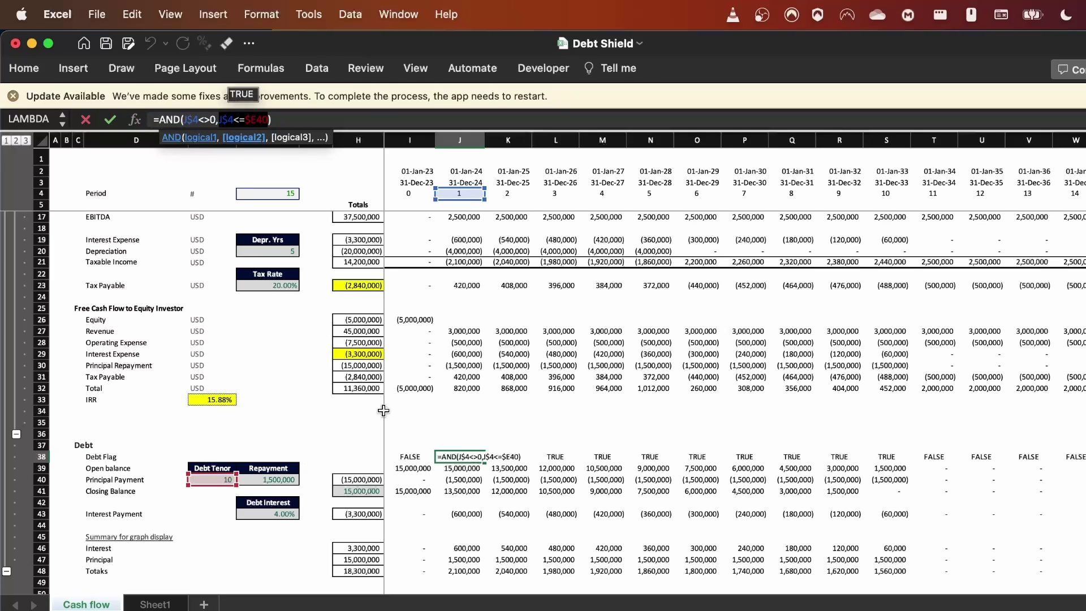
key(Return)
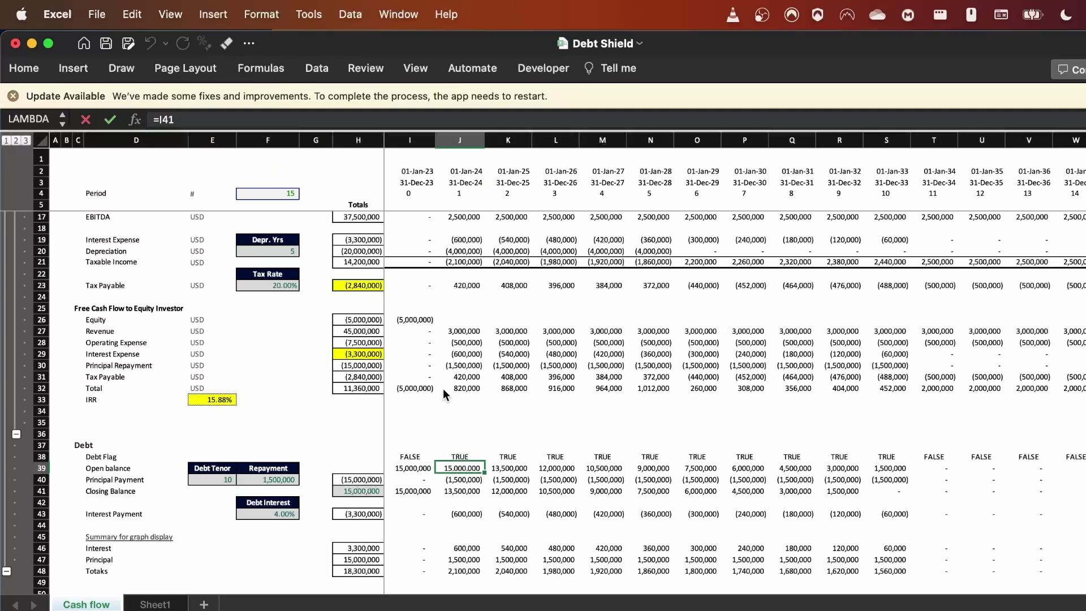
Step: Inspect the period 0 Debt Flag formula, highlighting the whole AND expression
key(Up)
key(Left)
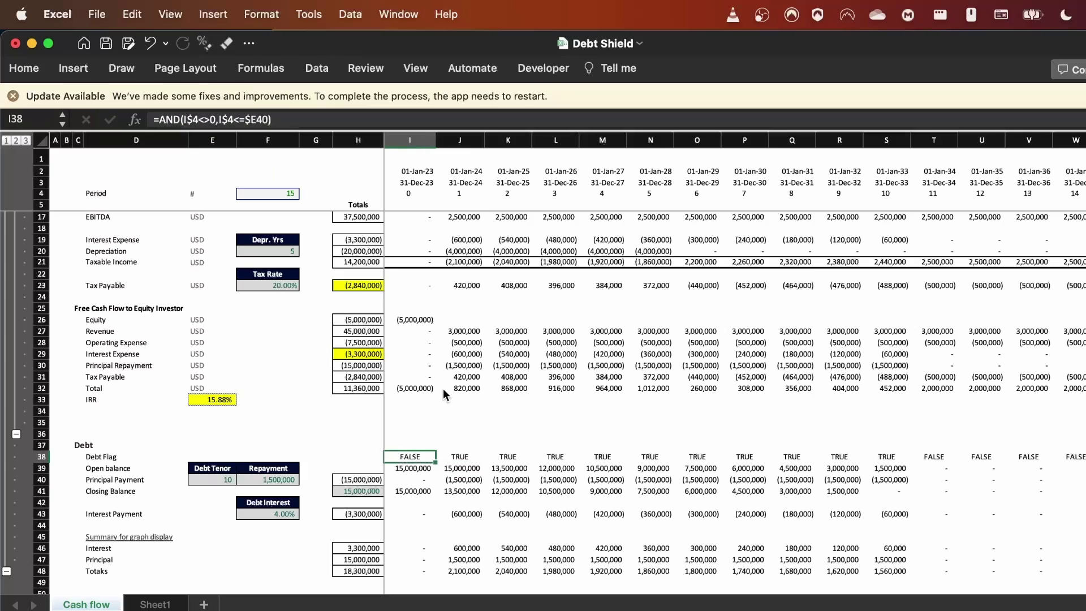
key(F2)
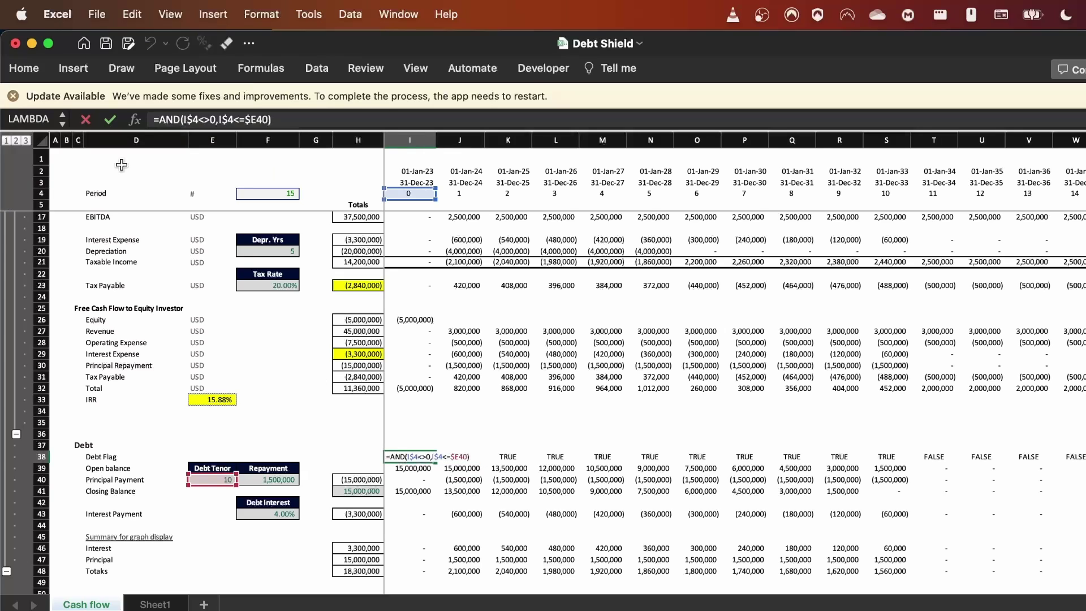
drag(390, 120, 151, 119)
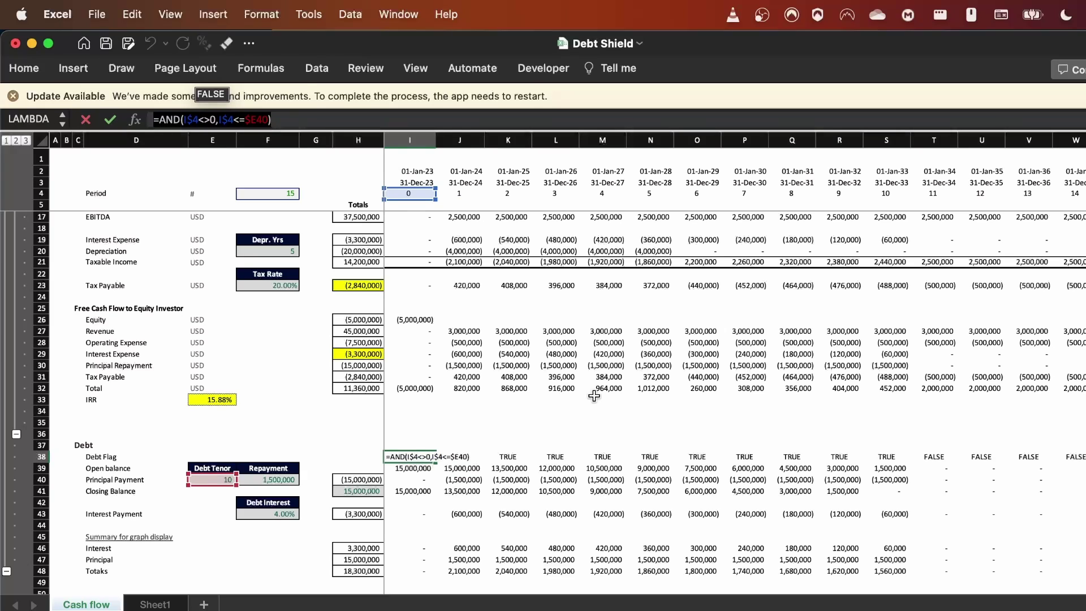
key(Return)
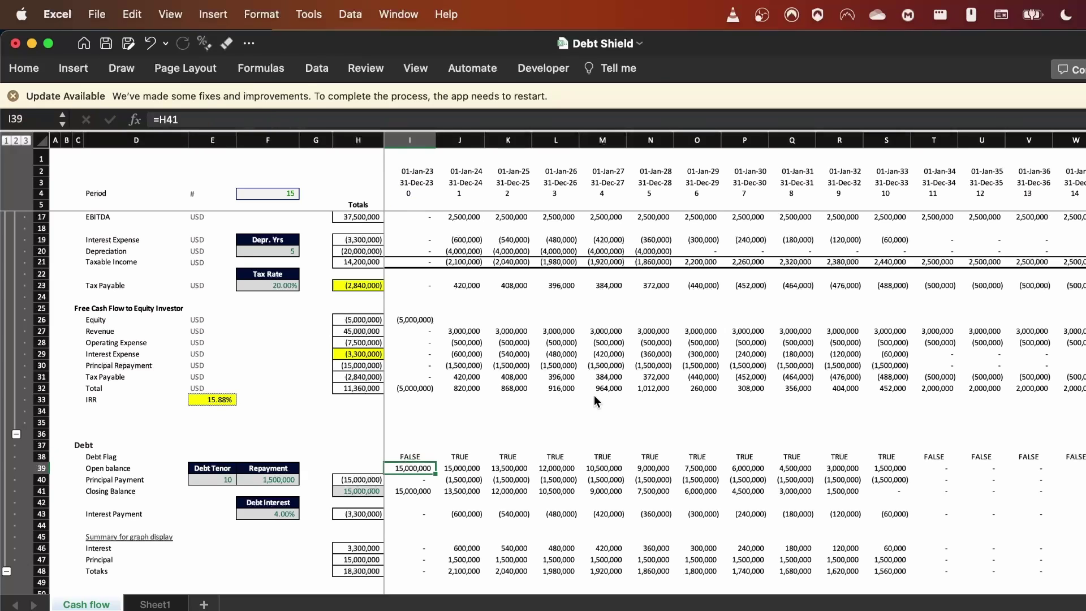
Step: Select the entire Open balance, Principal Payment and Closing Balance rows of the debt schedule
key(Up)
key(Right)
key(Up)
key(Up)
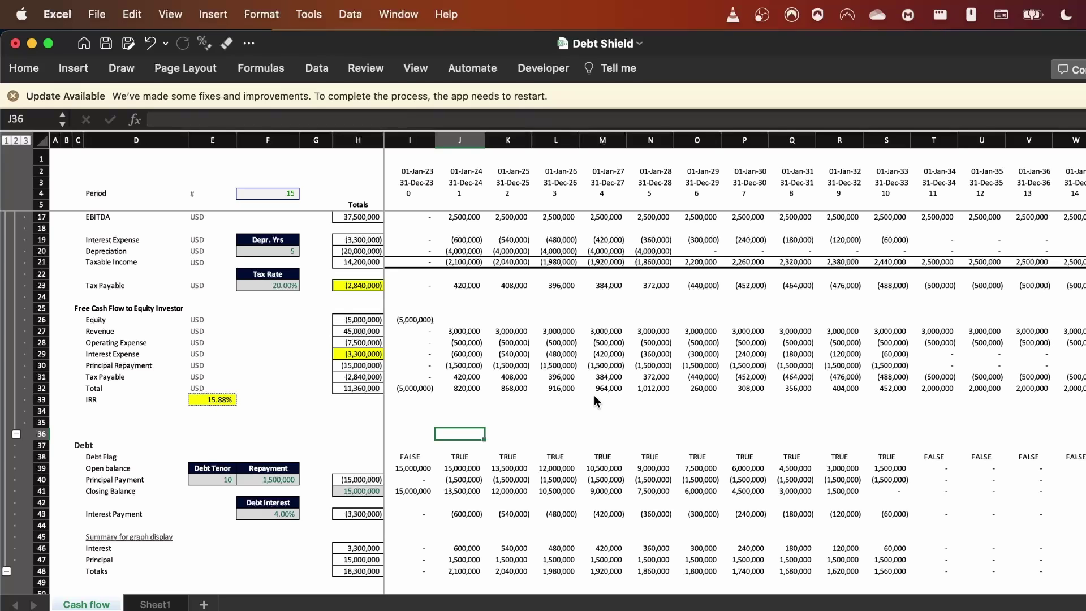
key(Down)
key(Down)
key(Down)
key(shift+space)
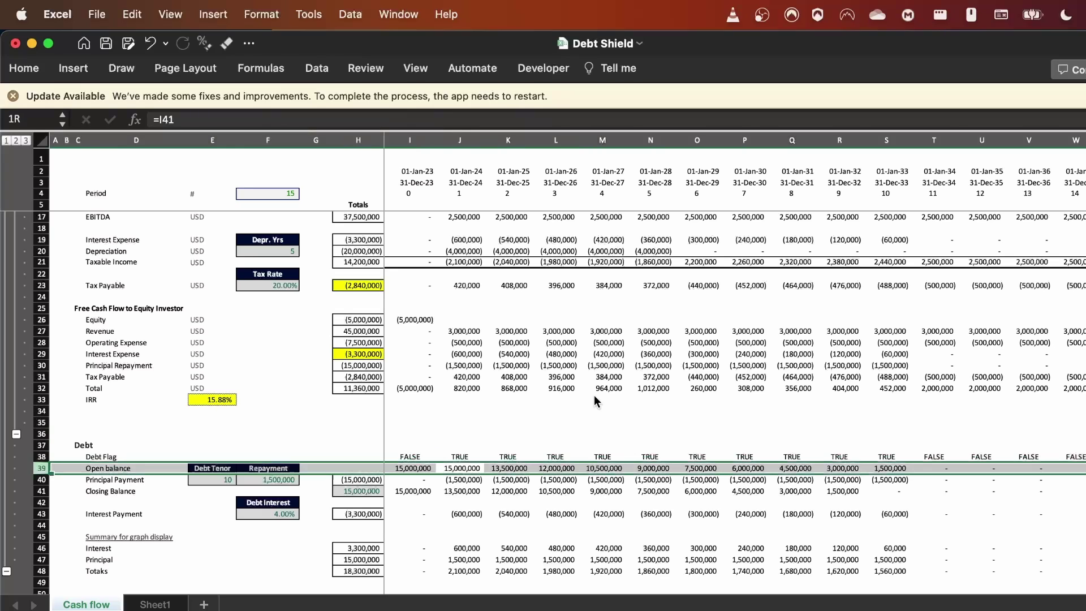
key(shift+Down)
key(shift+Down)
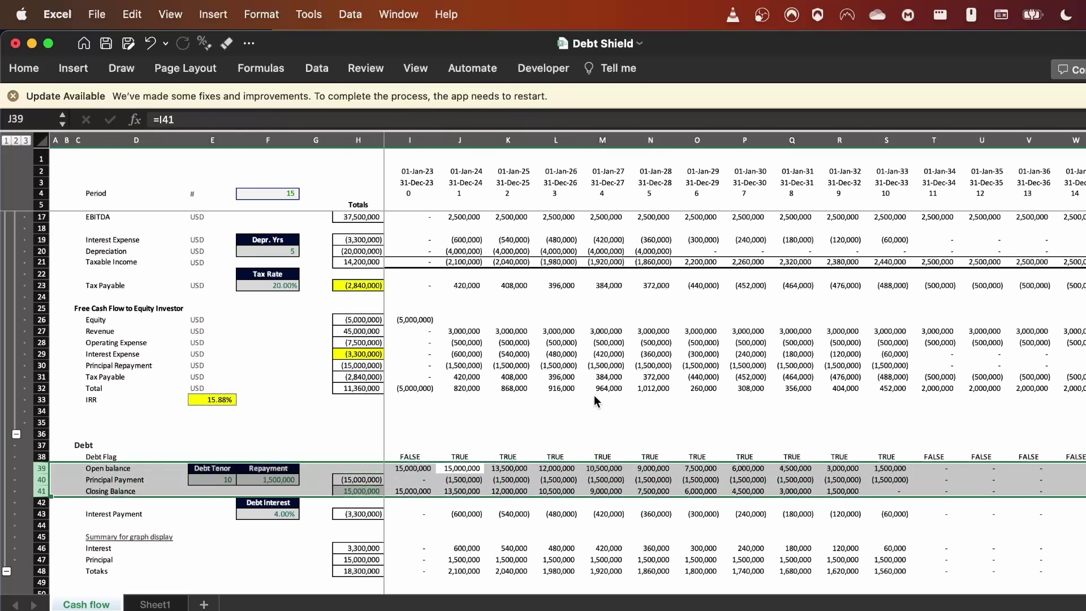
Step: Highlight the Open balance, Principal Payment and Closing Balance rows one at a time
key(Left)
key(Right)
key(shift+space)
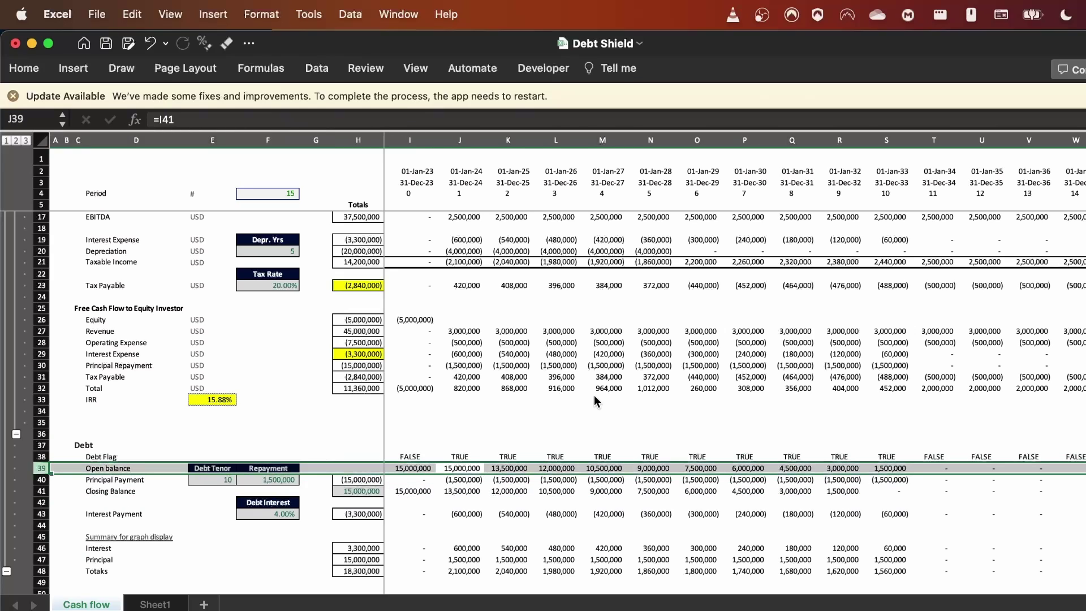
key(Down)
key(Down)
key(Up)
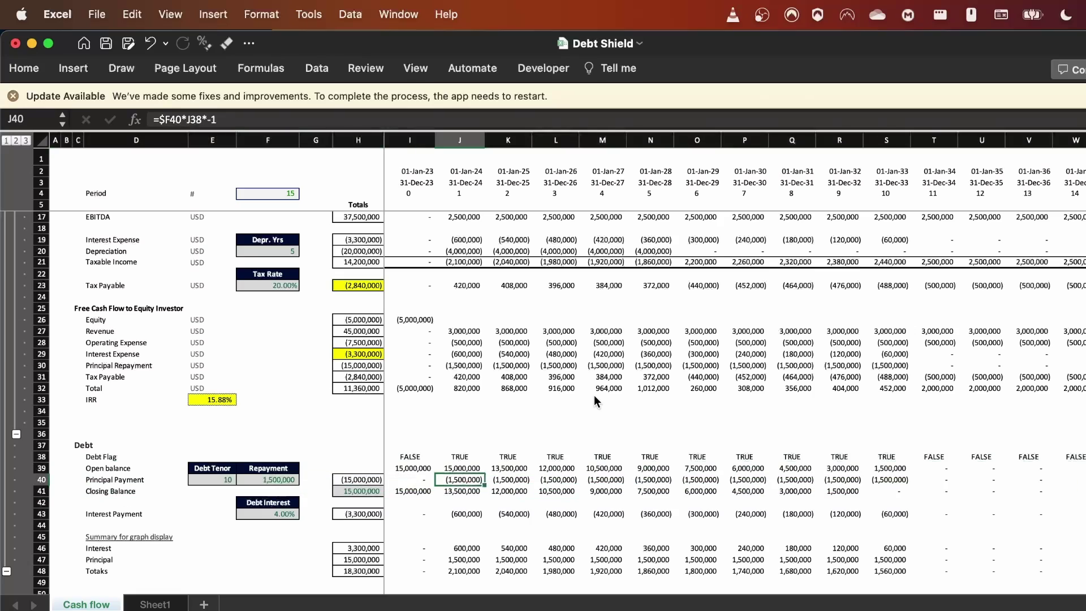
key(shift+space)
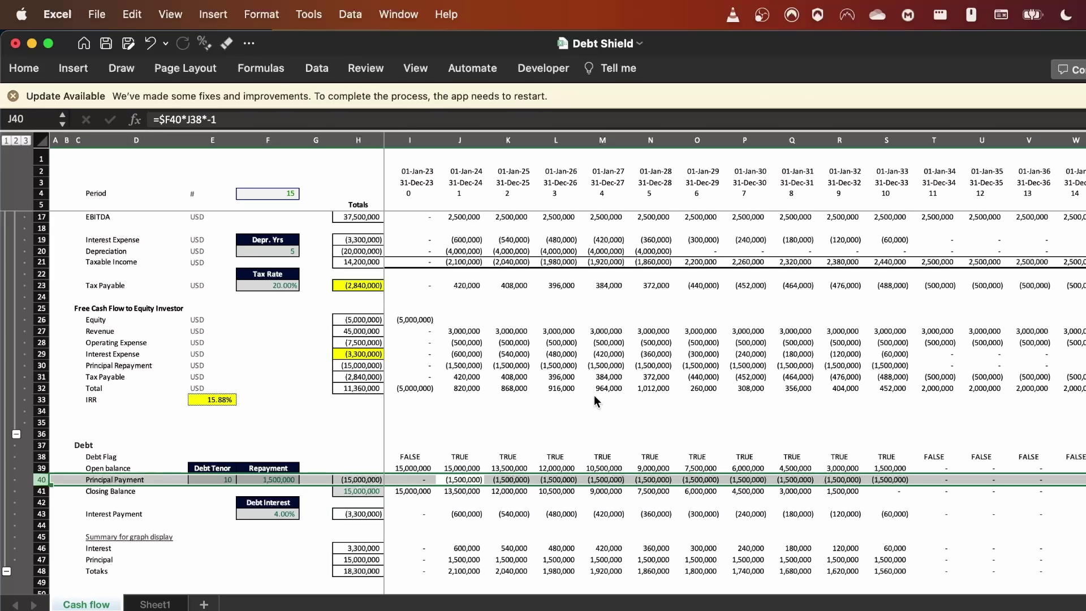
key(shift+Tab)
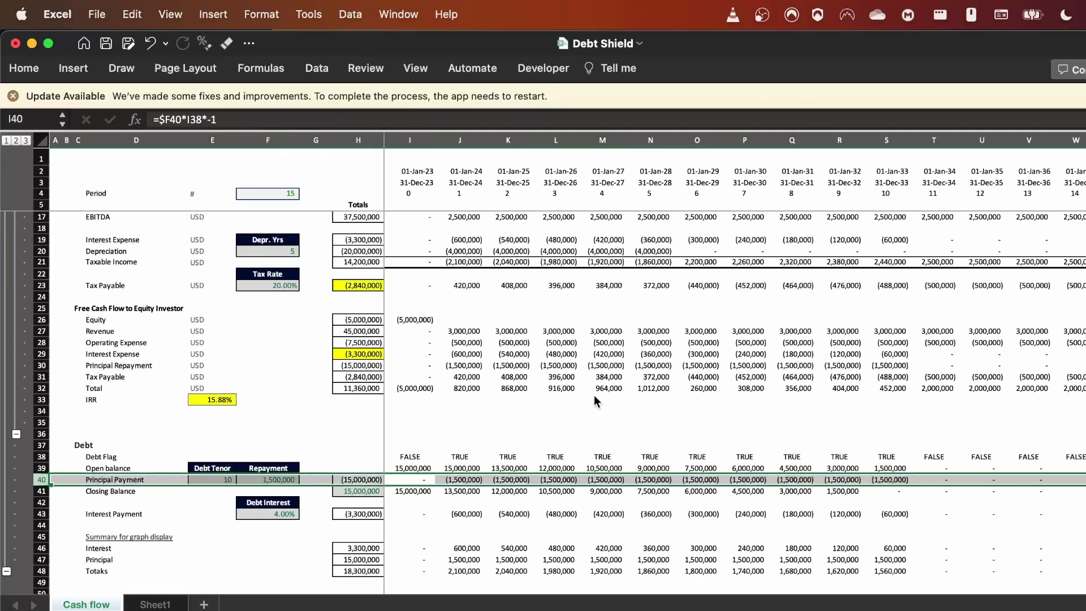
key(Down)
key(shift+space)
key(Right)
key(Right)
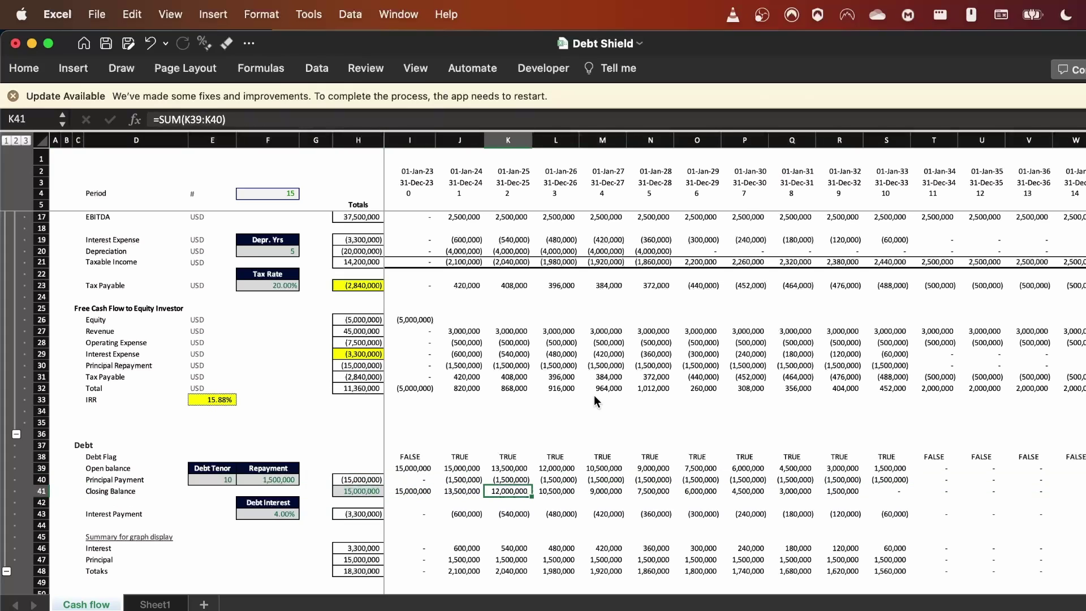
Step: Inspect the period 0 Open balance and Closing Balance formulas and the cells they reference
key(Left)
key(Left)
key(Up)
key(Up)
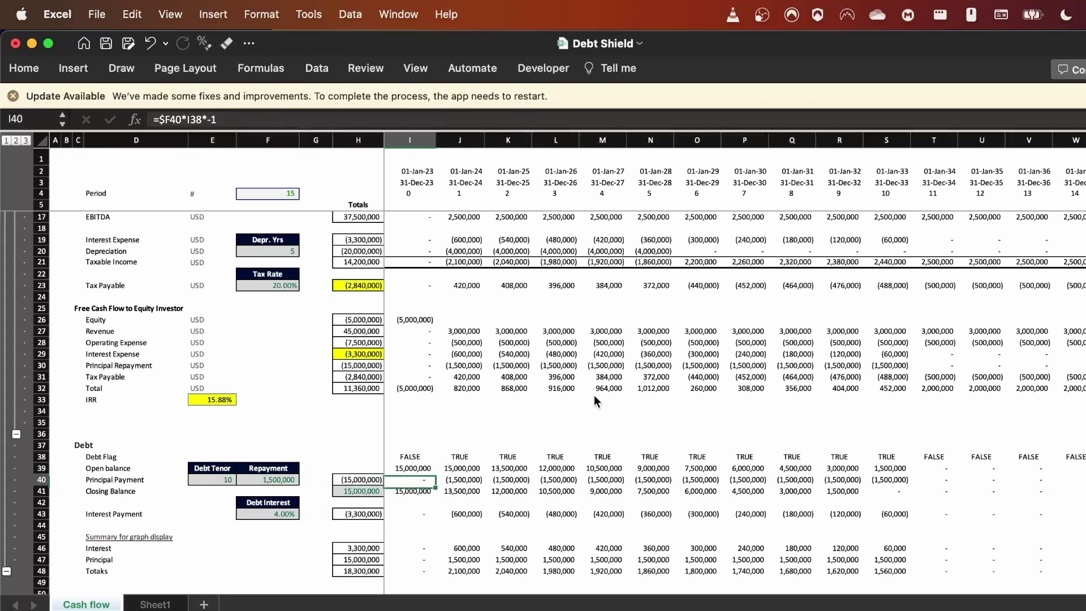
key(F2)
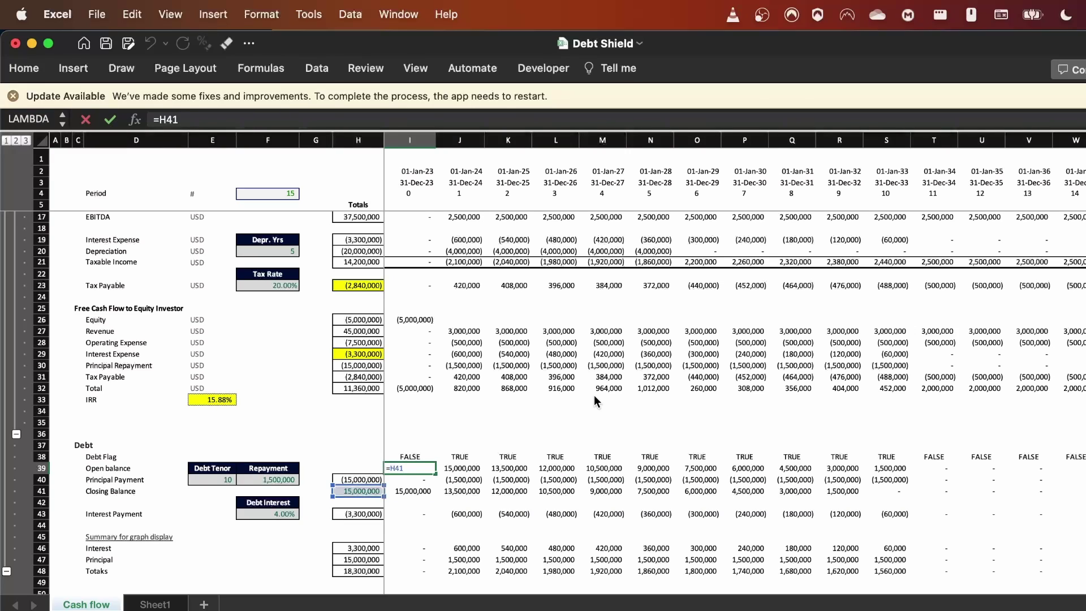
key(Return)
key(Down)
key(F2)
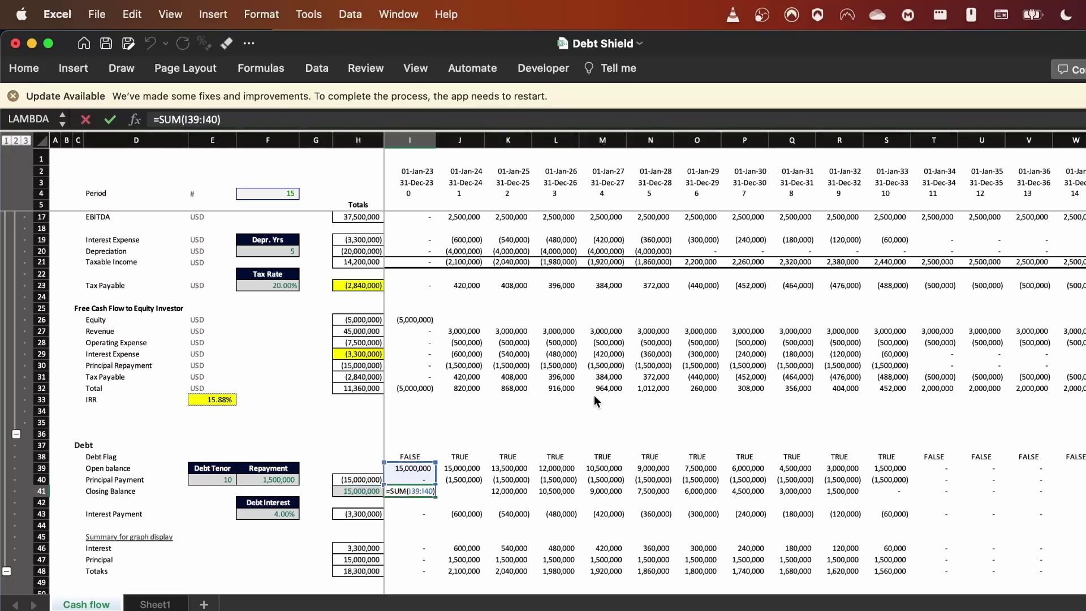
key(ctrl+Return)
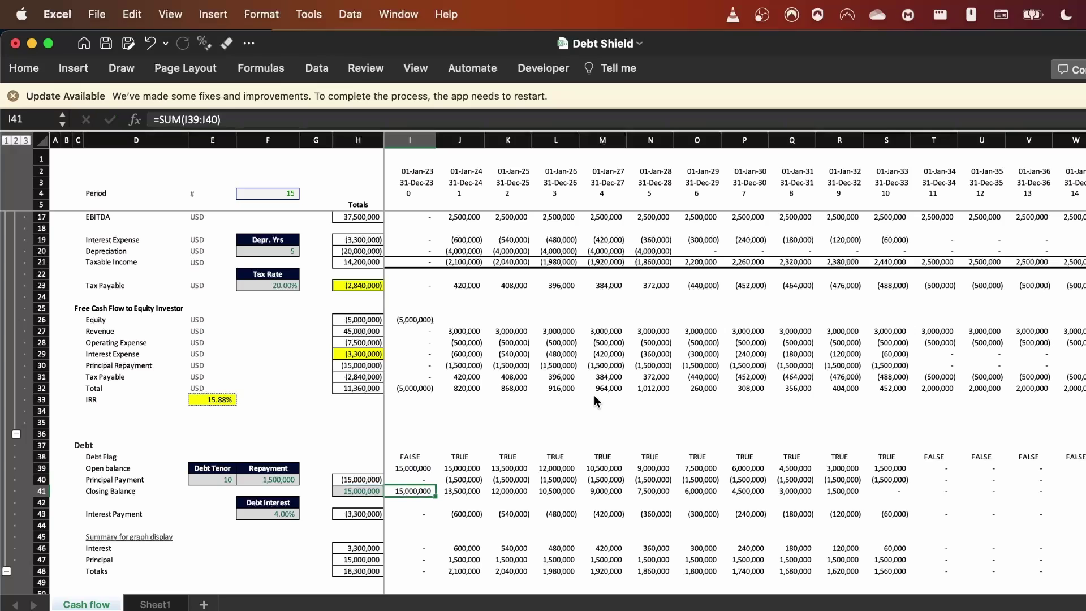
Step: Examine how the period 1 Open balance formula links to the period 0 Closing Balance
key(Right)
key(Up)
key(Up)
key(F2)
key(Escape)
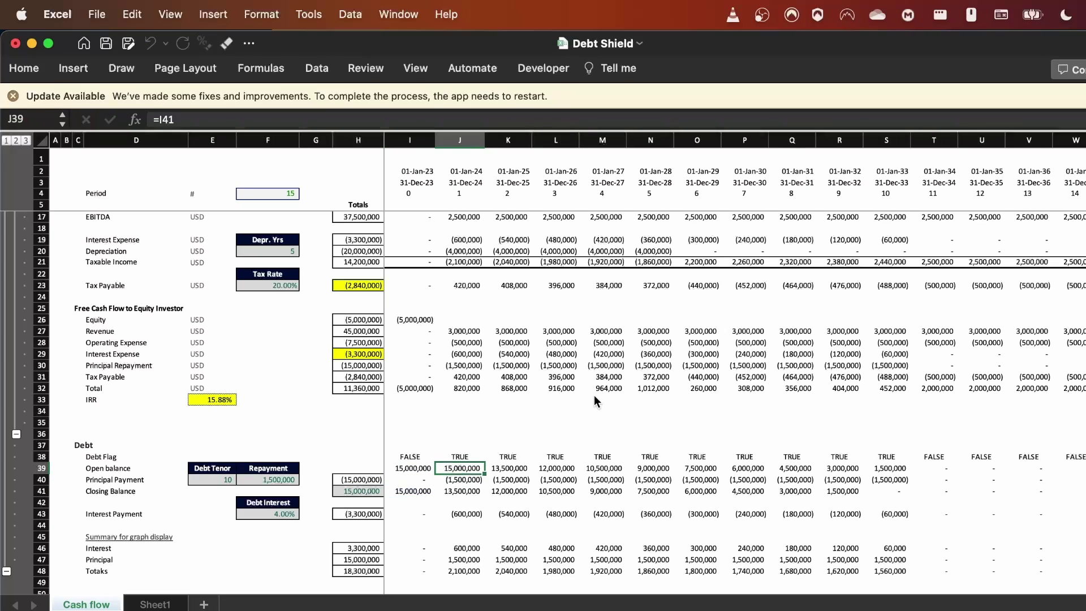
key(F2)
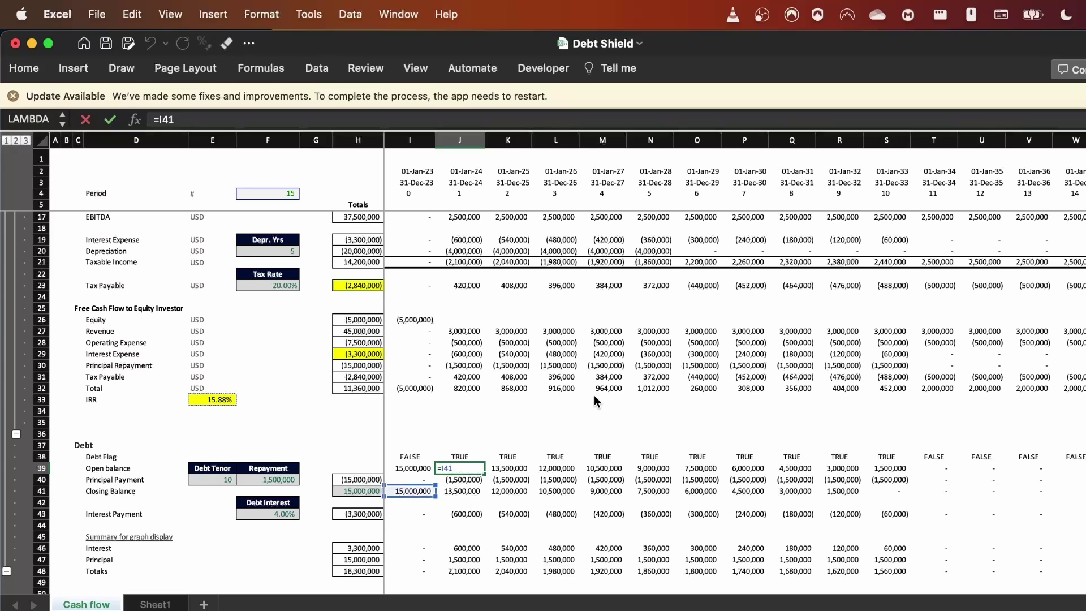
key(Return)
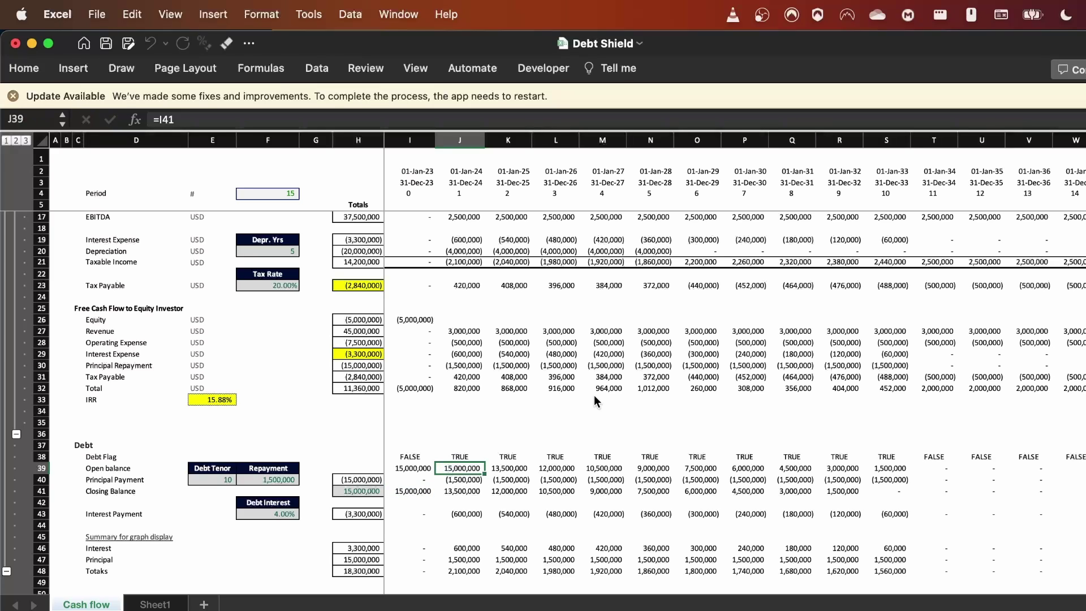
key(F2)
key(Return)
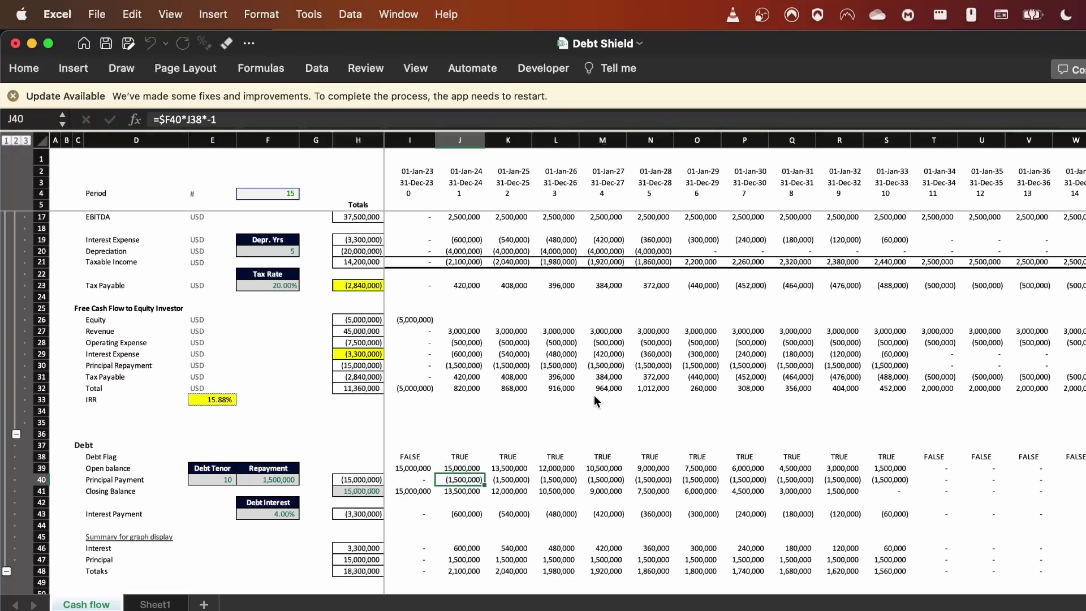
Step: Check the period 1 Principal Payment formula and the Open balance formulas across periods 2 to 5
key(F2)
key(Tab)
key(Up)
key(Up)
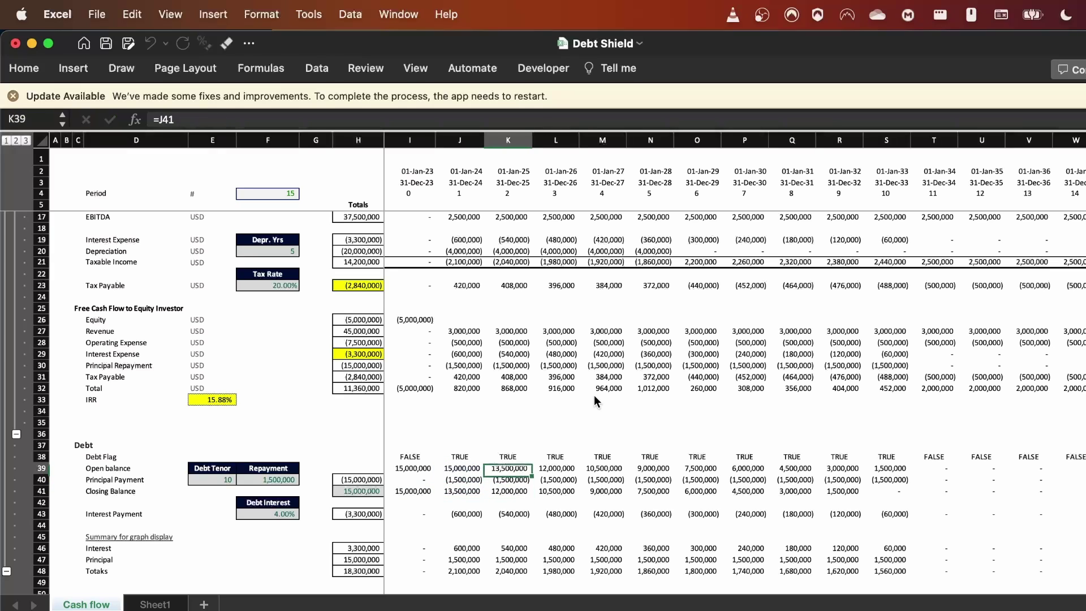
key(F2)
key(Tab)
key(Tab)
key(F2)
key(Tab)
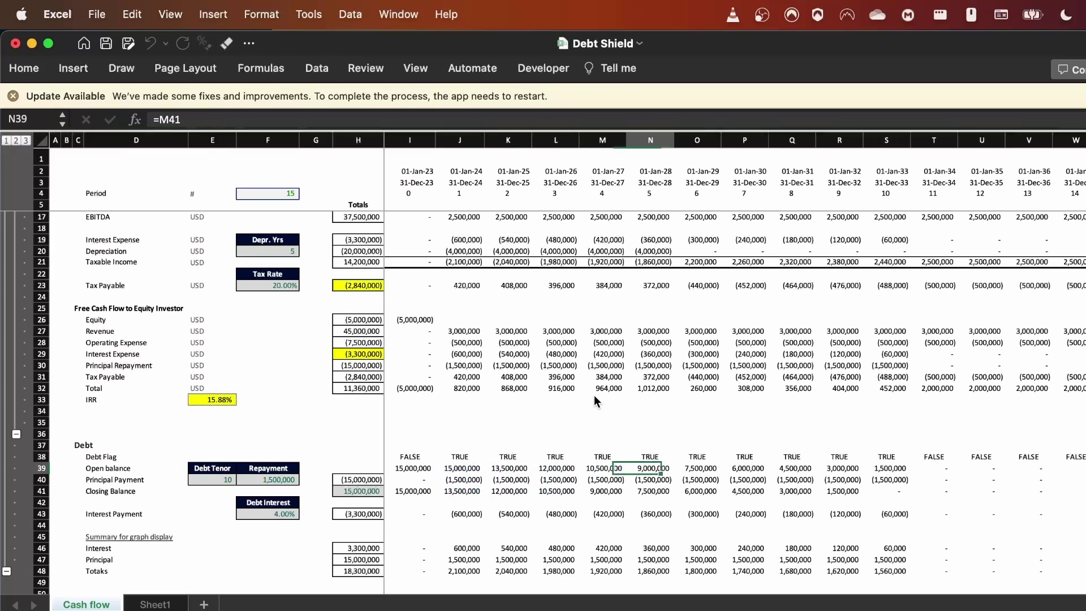
key(F2)
key(Return)
key(Return)
Step: Check the SUM formulas in the Closing Balance row across periods 2 to 6
key(F2)
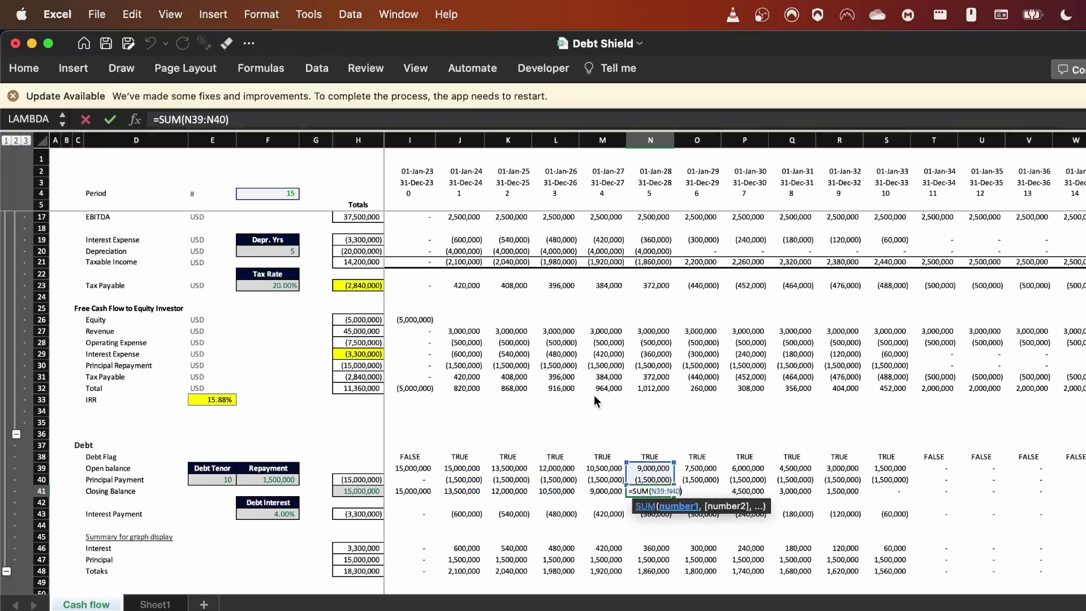
key(shift+Tab)
key(F2)
key(shift+Tab)
key(F2)
key(Escape)
key(shift+Tab)
key(F2)
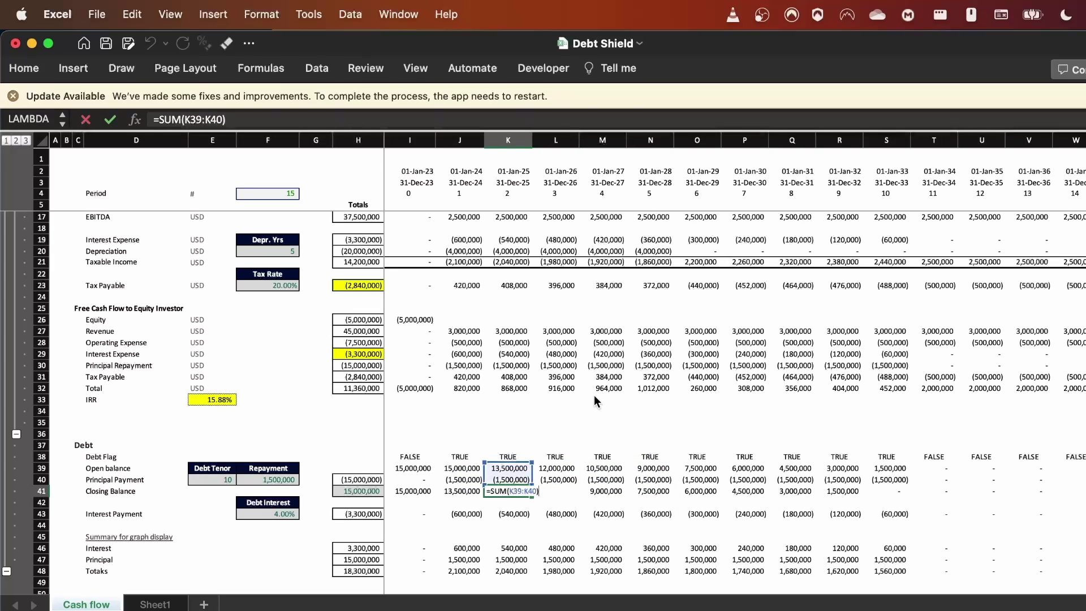
key(Tab)
key(F2)
key(Tab)
key(Tab)
key(Tab)
key(Up)
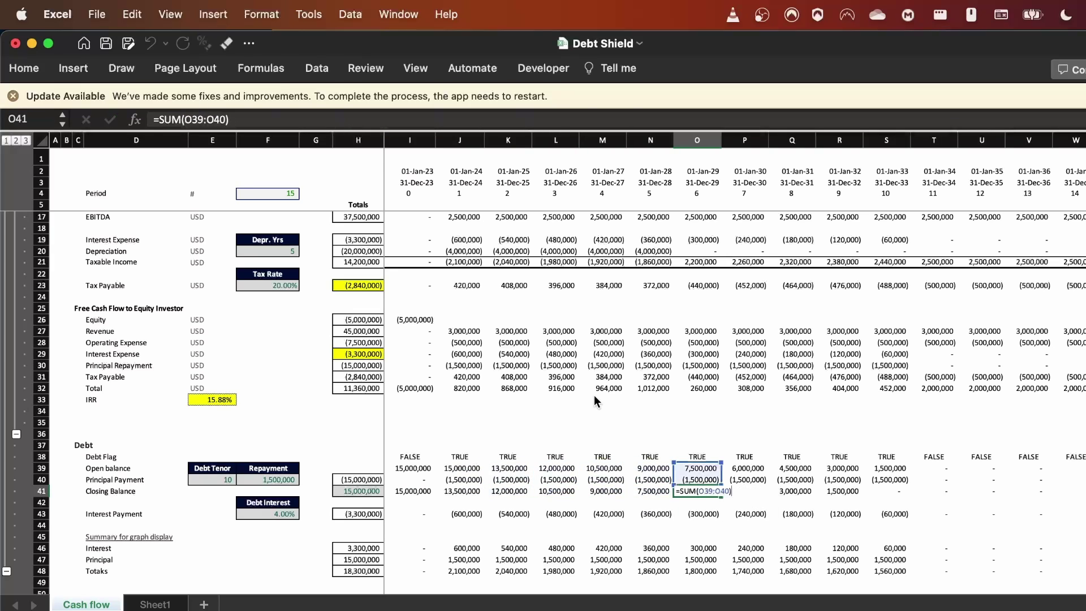
Step: Inspect the Principal Payment formula in the early repayment periods around period 3
key(Left)
key(Left)
key(Left)
key(Left)
key(Left)
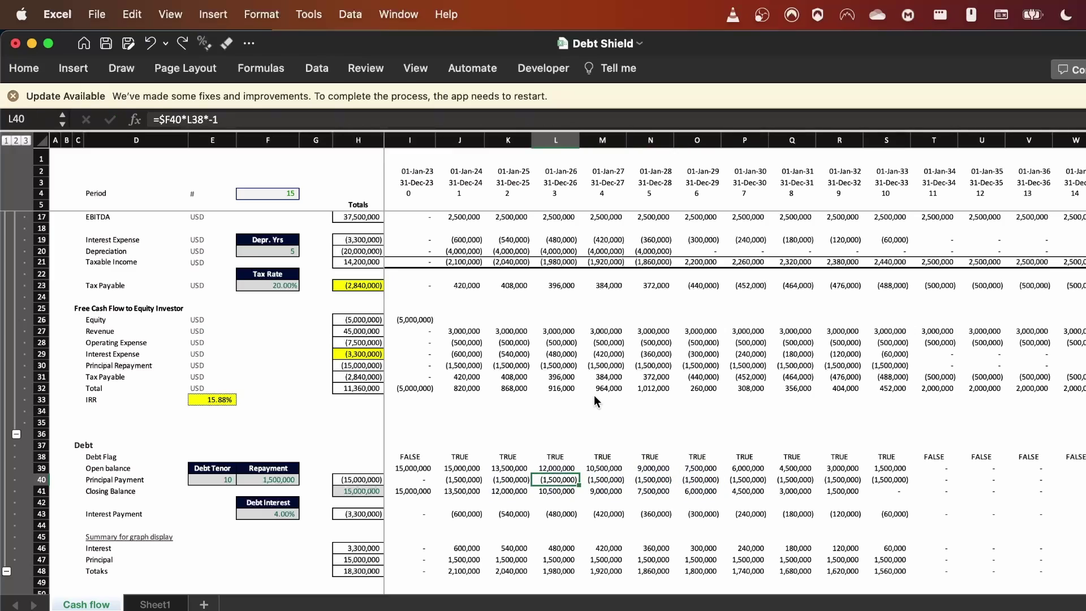
key(F2)
key(Escape)
key(Tab)
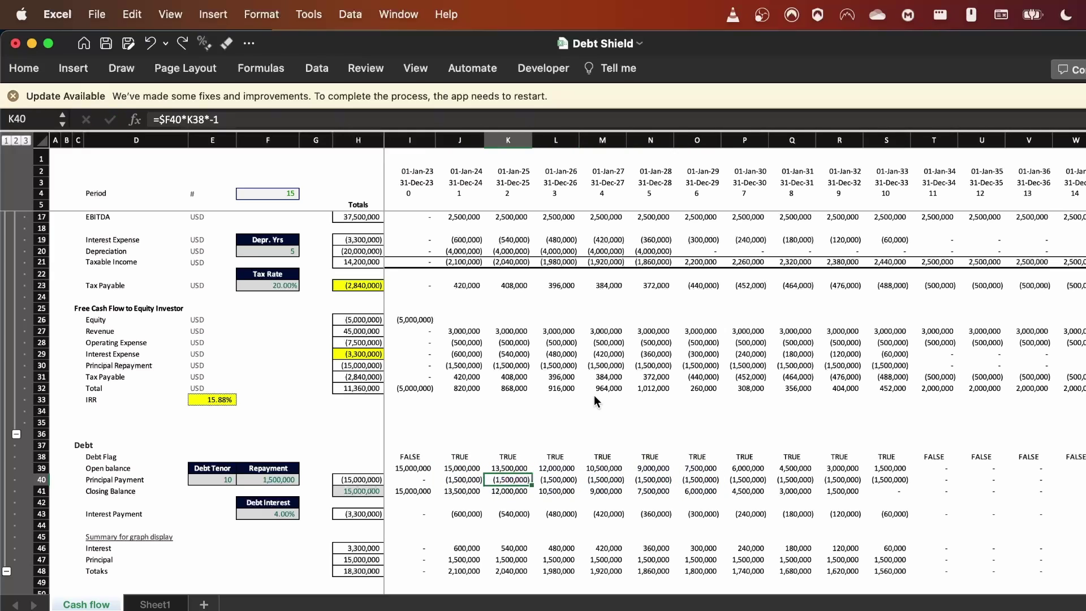
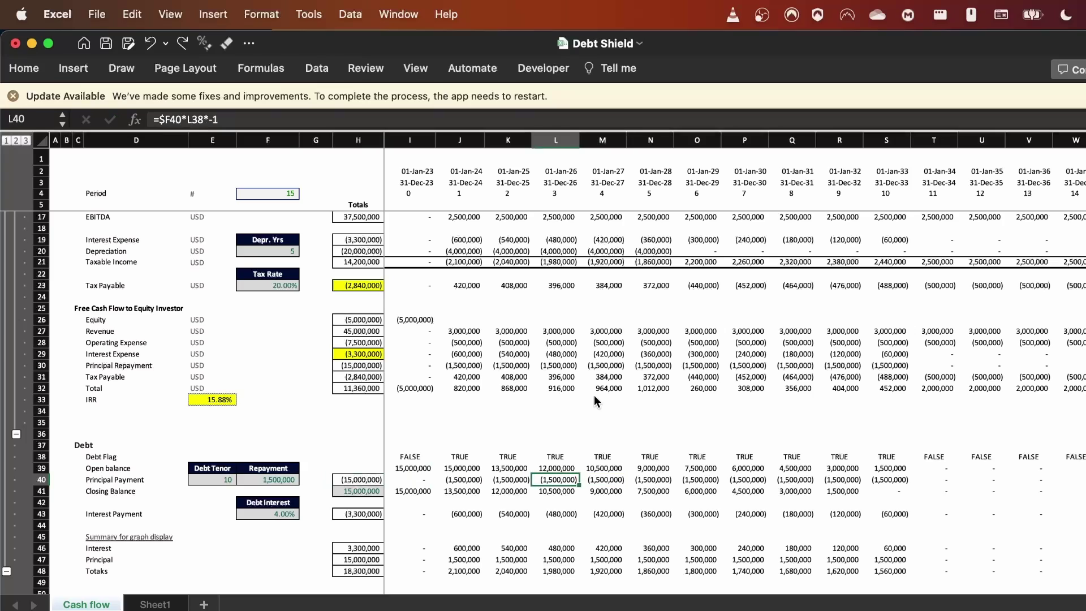
Step: Select the Principal Payment cells for periods 1 to 10
key(shift+Right)
key(shift+Right)
key(shift+Right)
key(shift+Right)
key(shift+Right)
key(shift+Right)
key(shift+Right)
key(shift+Right)
key(shift+Right)
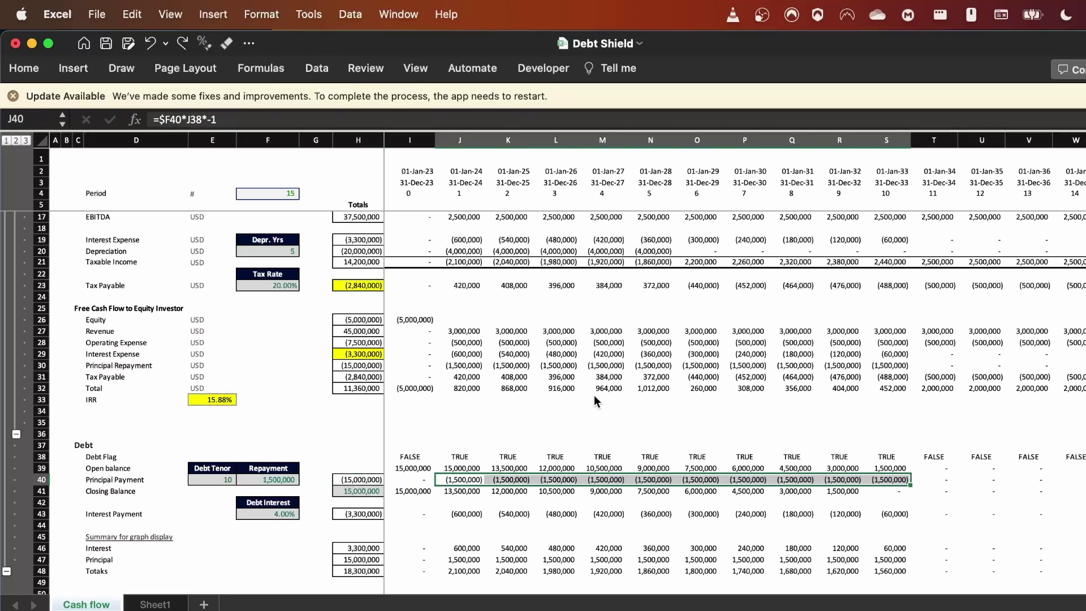
Step: Rewrite the period 0 Principal Payment formula as =-$F40*I38 and reopen it to check its references
key(Left)
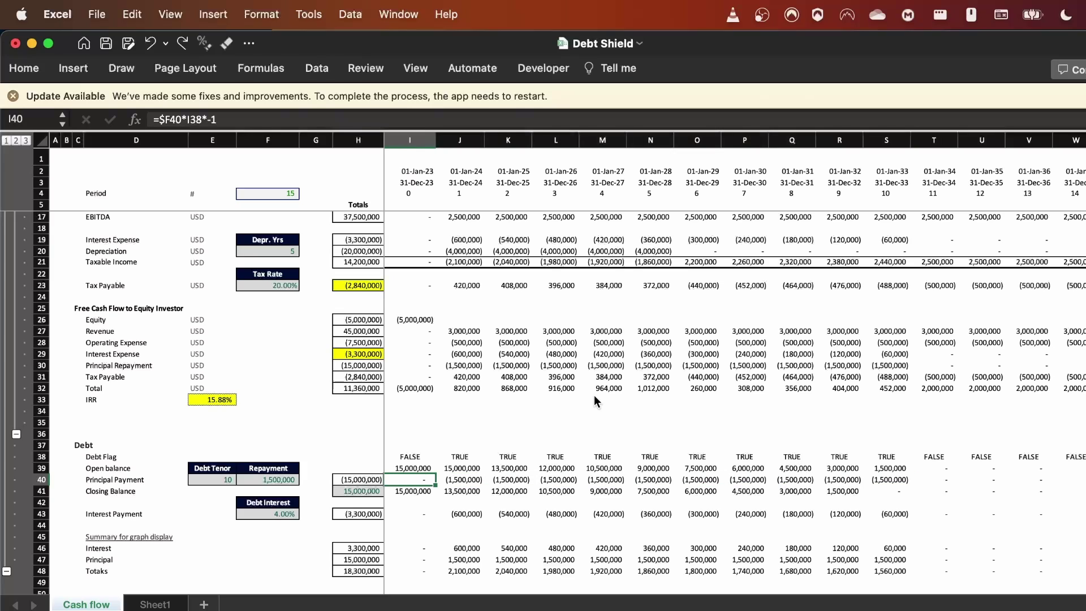
key(F2)
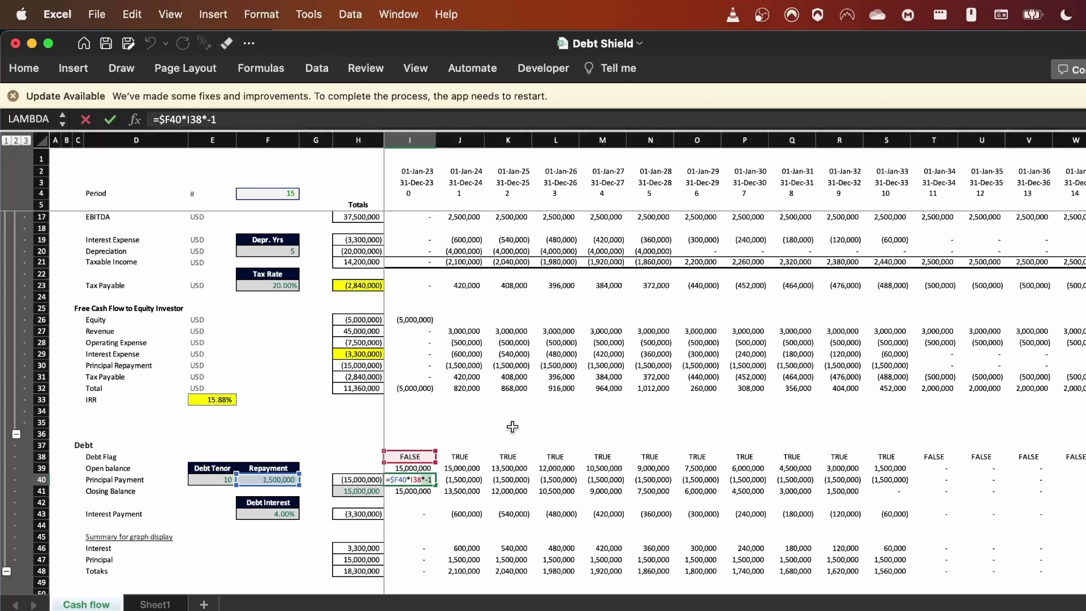
key(BackSpace)
text(-)
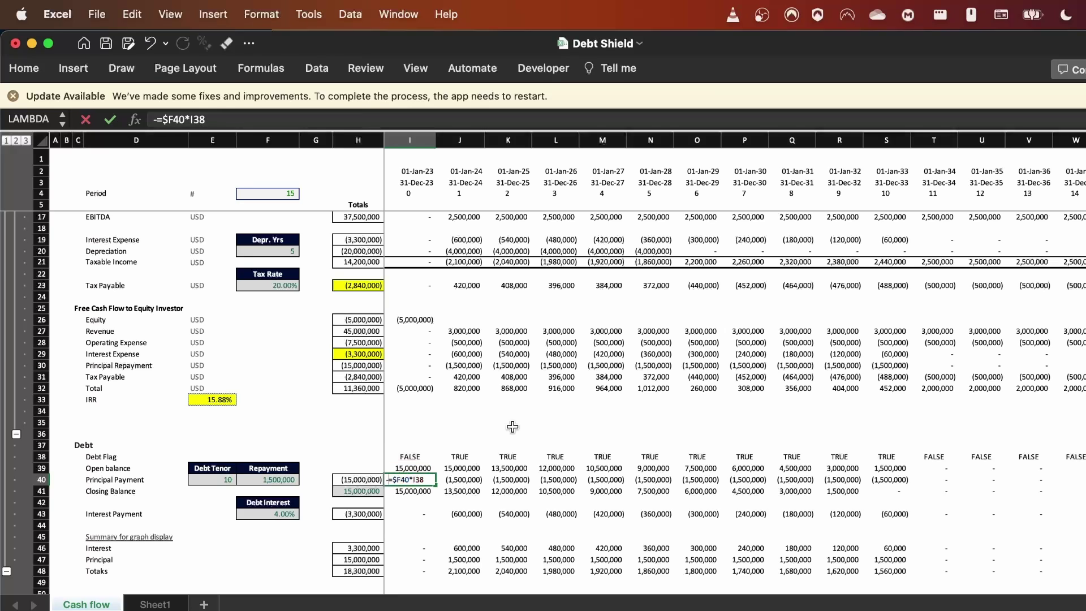
key(BackSpace)
key(Right)
text(0)
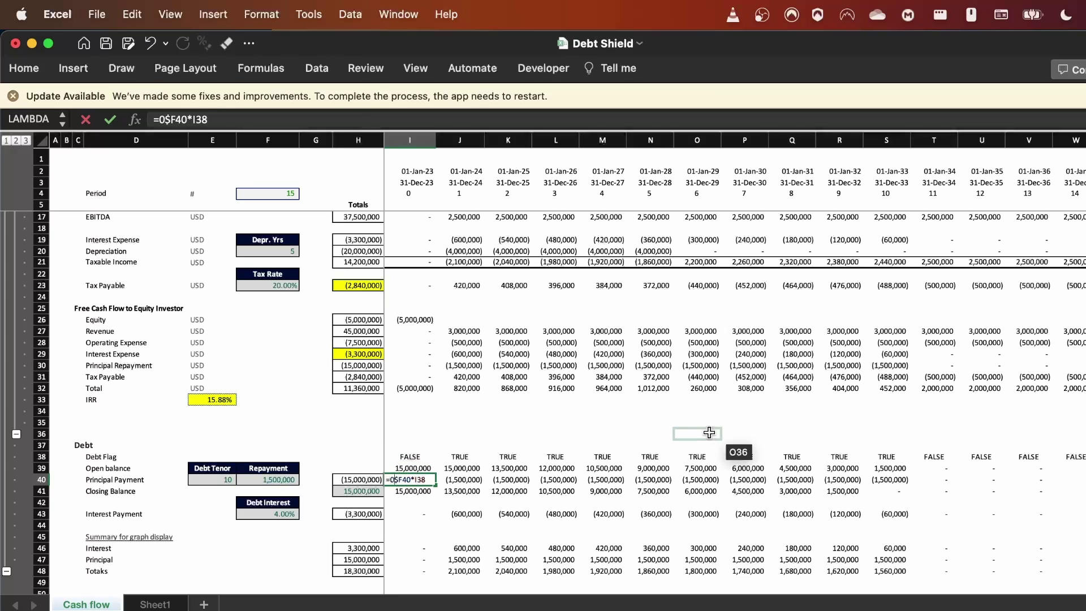
key(BackSpace)
text(-)
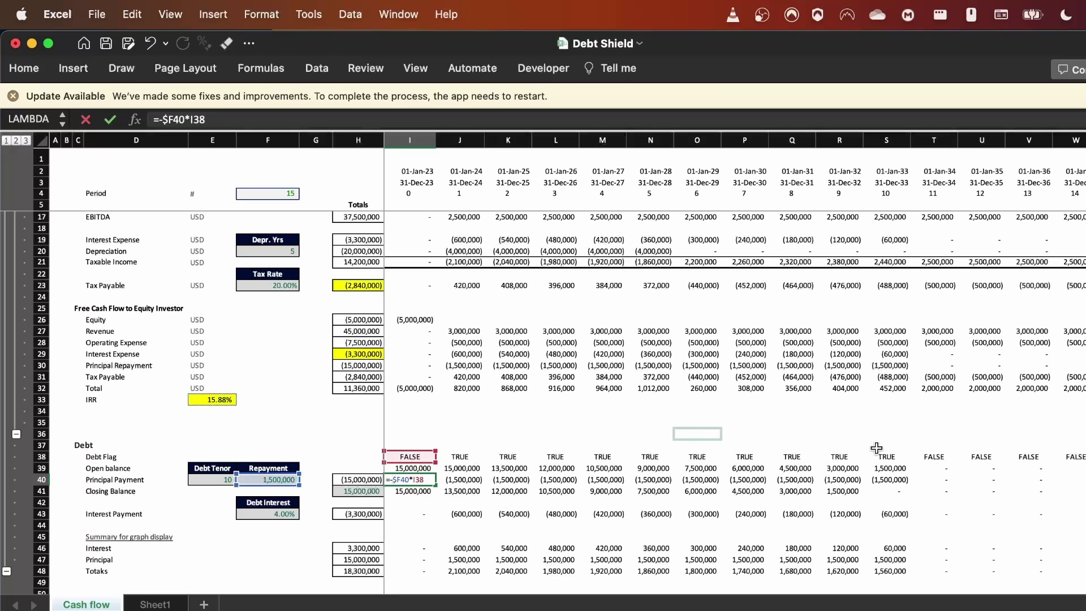
key(Return)
key(Up)
key(F2)
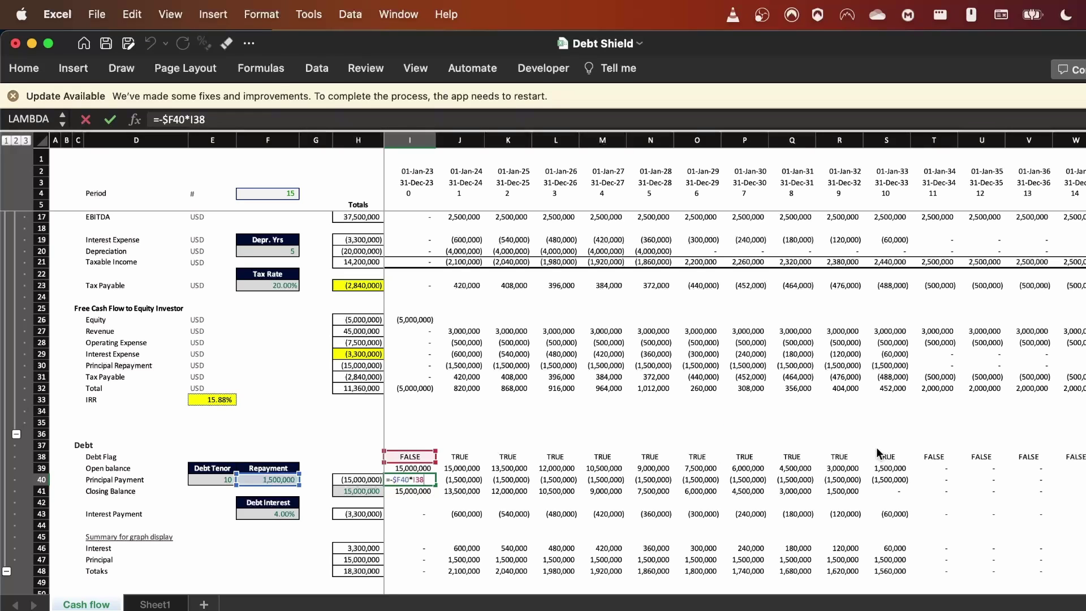
Step: Rewrite the period 0 Principal Payment formula as =$F40*I38*-1
key(Home)
key(Right)
key(Delete)
key(End)
text(*-1)
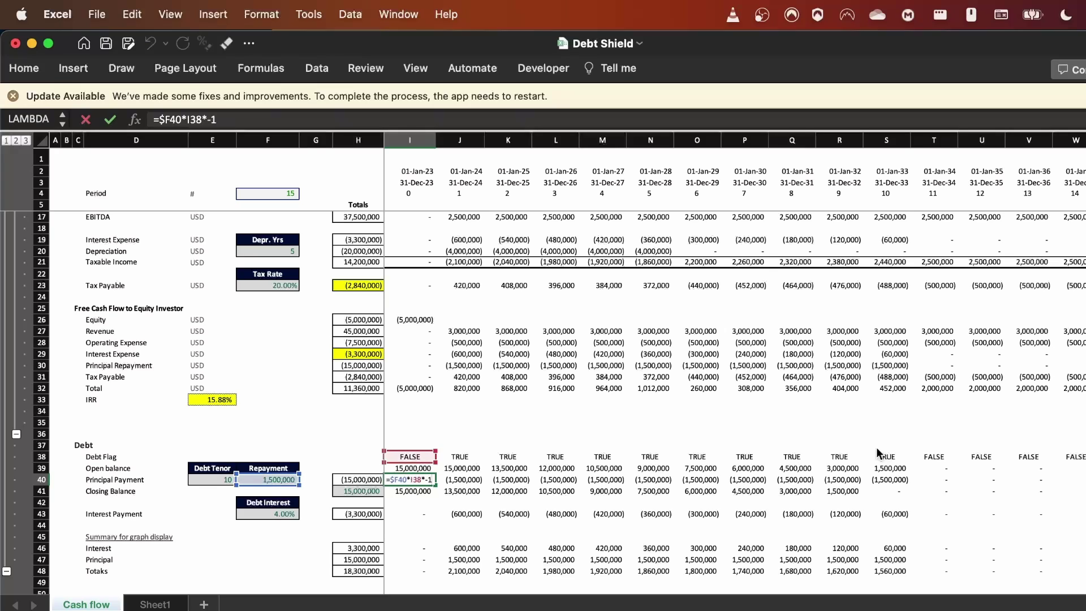
key(Return)
key(Up)
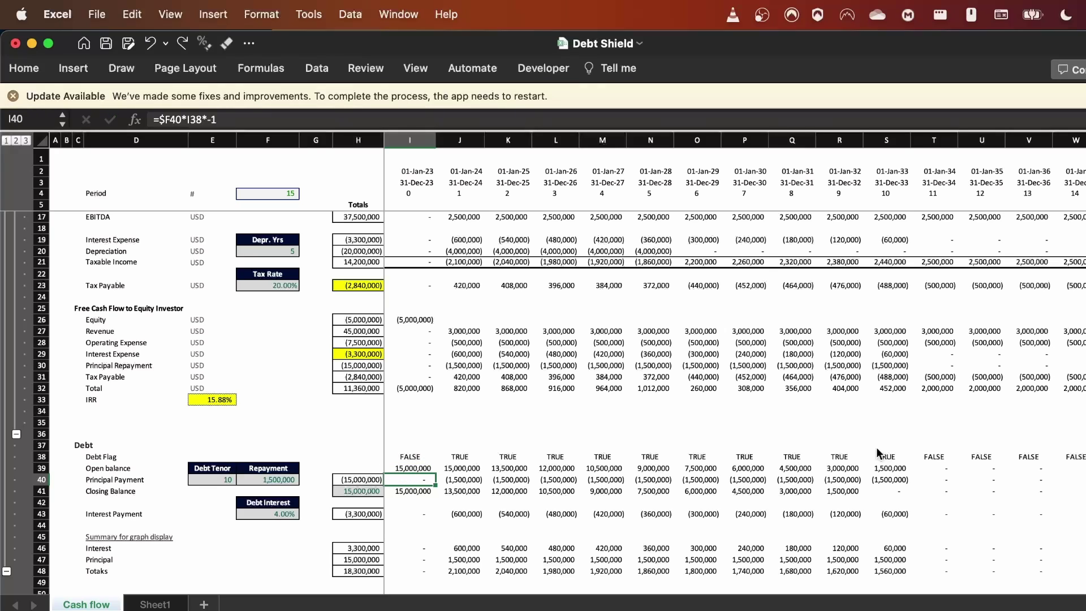
Step: Inspect the Principal Payment formulas in periods 9, 8 and 7 and their references to the repayment and debt flag
click(844, 484)
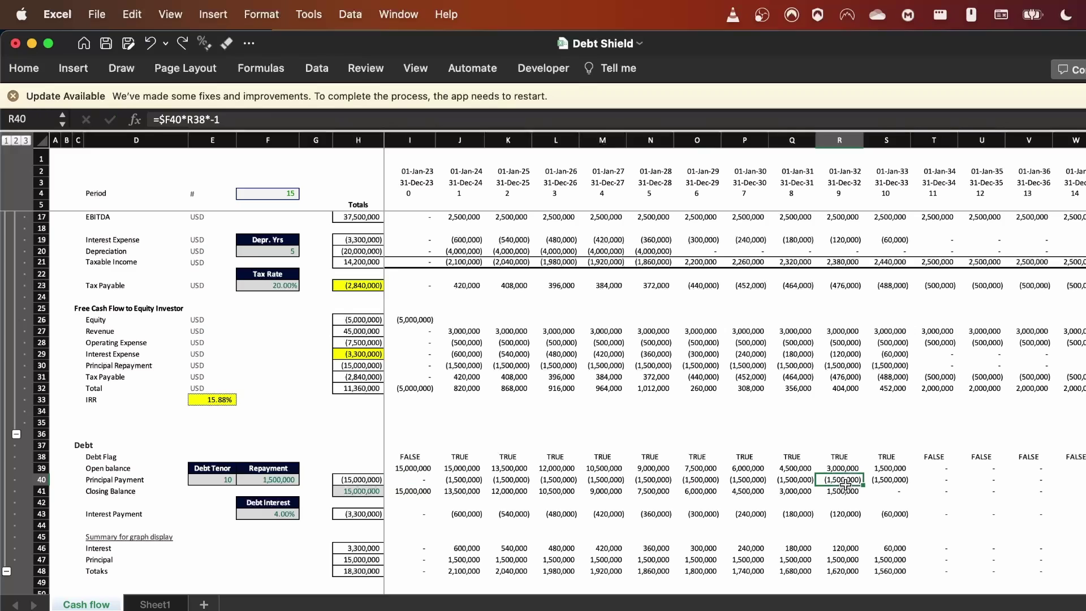
key(Left)
key(F2)
key(Escape)
key(Left)
key(F2)
key(Escape)
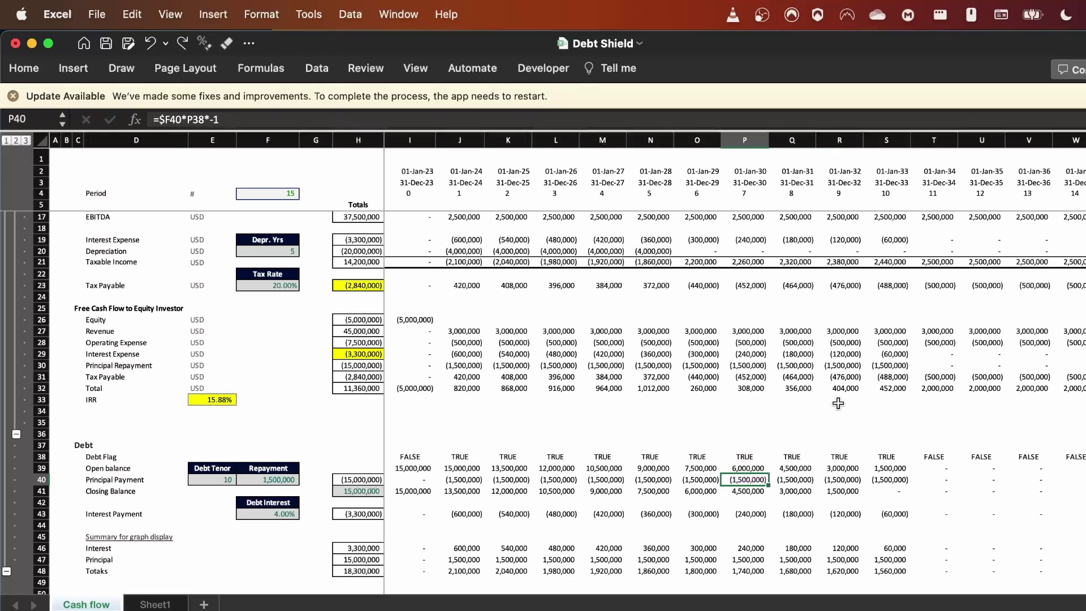
key(F2)
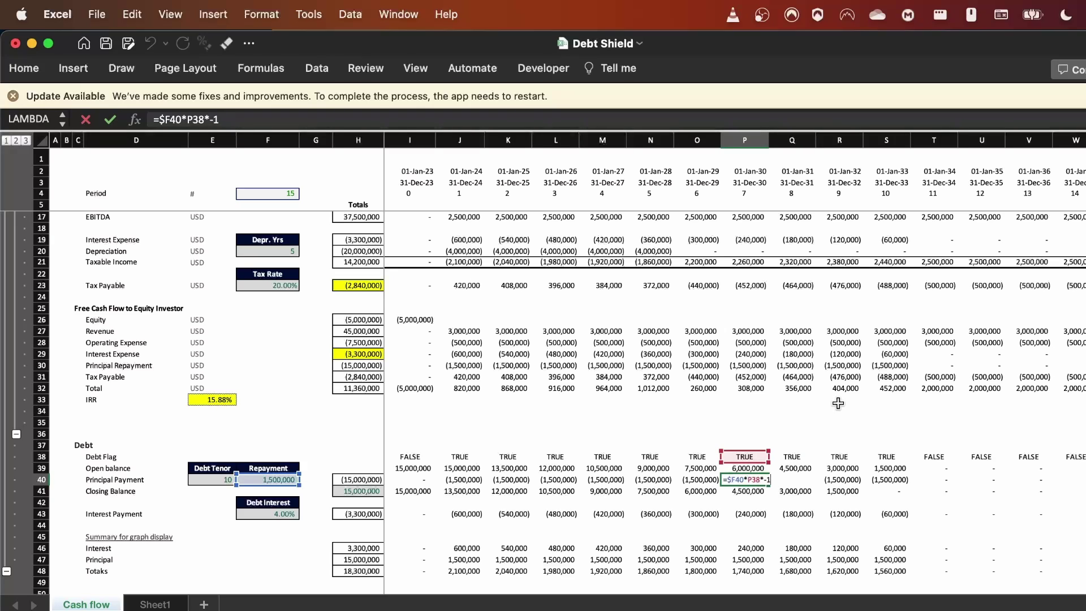
key(Return)
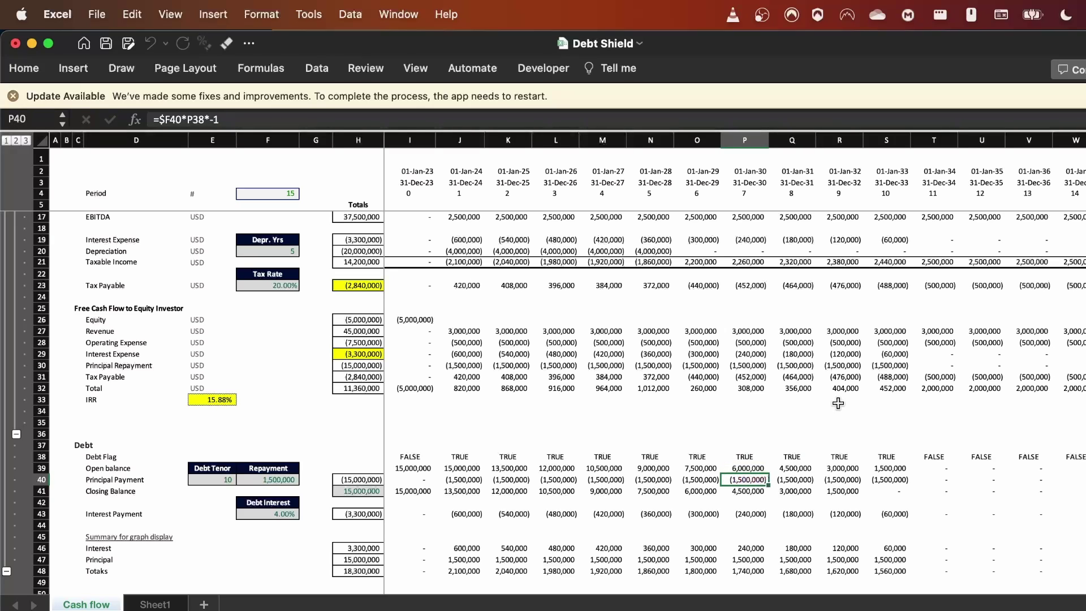
Step: Look over the Closing Balance cells for periods 2 to 5 and highlight the whole Principal Payment row
key(Left)
key(Left)
key(Left)
key(Left)
key(Left)
key(Down)
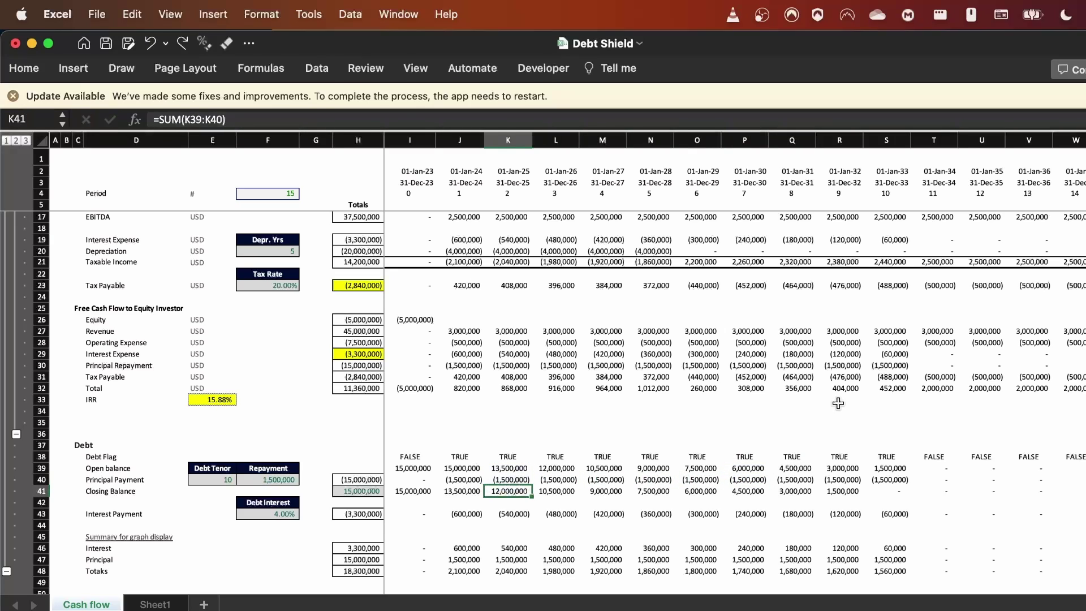
key(Right)
key(Right)
key(Right)
key(Up)
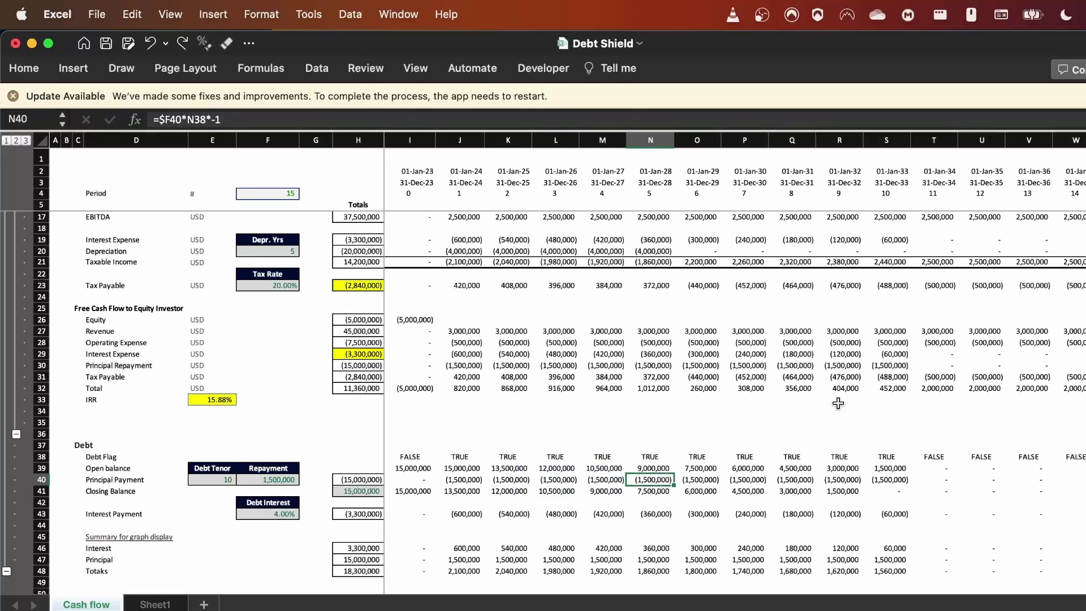
key(shift+space)
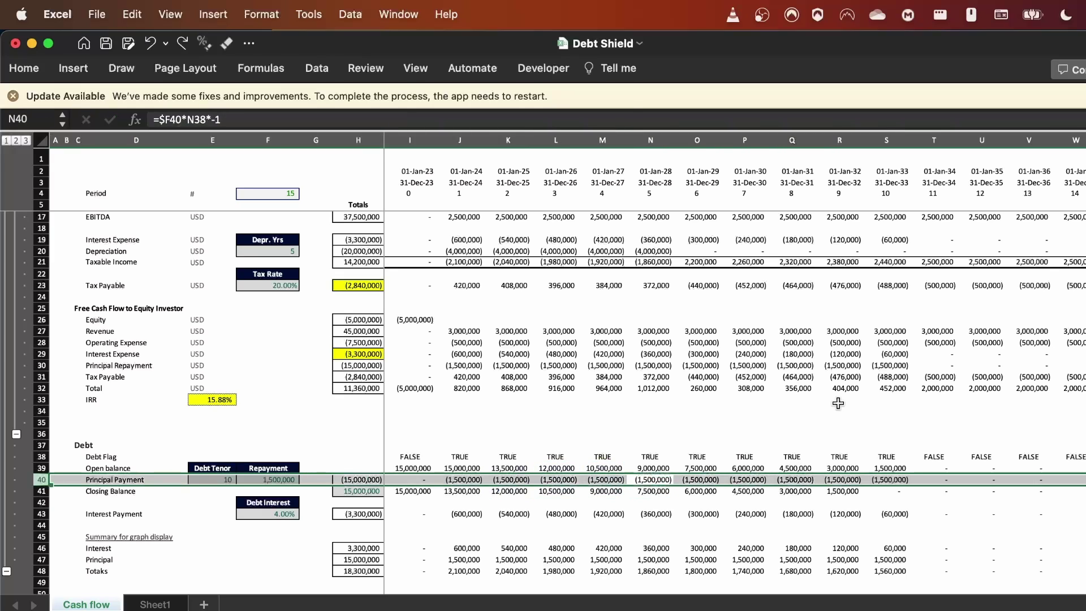
Step: Examine the Principal Payment formulas in periods 11 and 12, beyond the debt tenor
key(Right)
key(Right)
key(Right)
key(Right)
key(Right)
key(Right)
key(shift+Right)
key(shift+Right)
key(shift+Right)
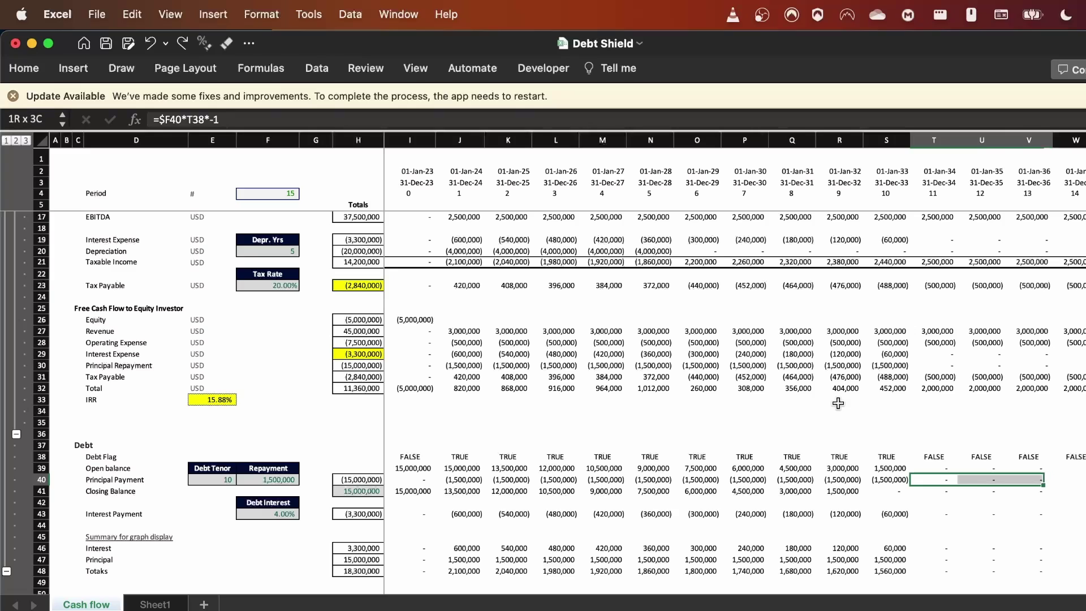
key(shift+Left)
key(shift+Left)
key(shift+Left)
key(F2)
key(Tab)
key(F2)
key(Tab)
Step: Check the formulas in the Totals column for Principal Payment and Closing Balance
key(Left)
key(Left)
key(Left)
key(Left)
key(Left)
key(Left)
key(Left)
key(Left)
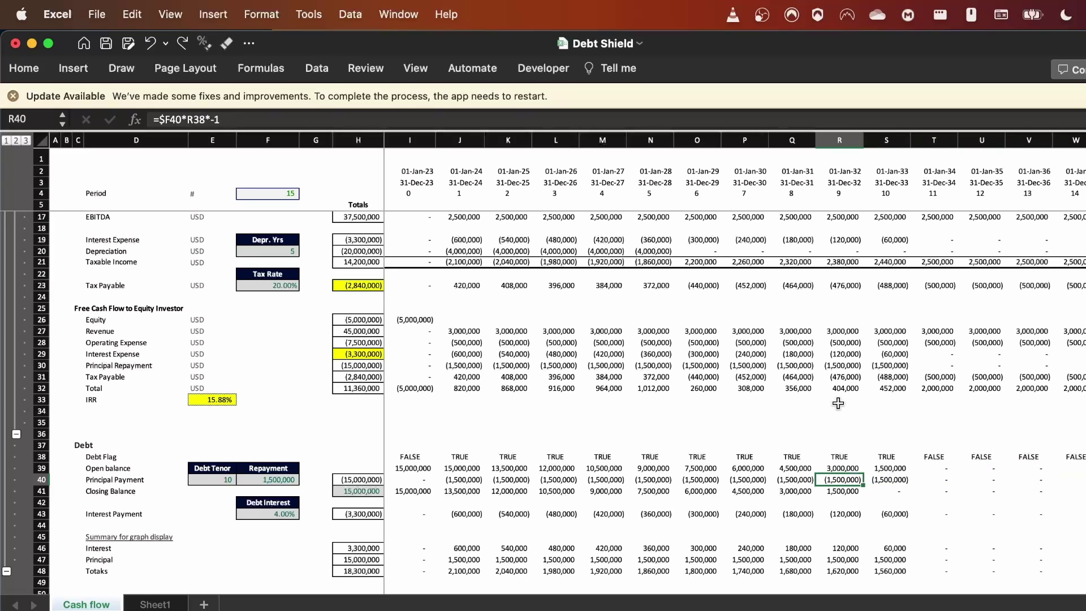
key(Left)
key(Left)
key(Left)
key(Left)
key(Left)
key(Left)
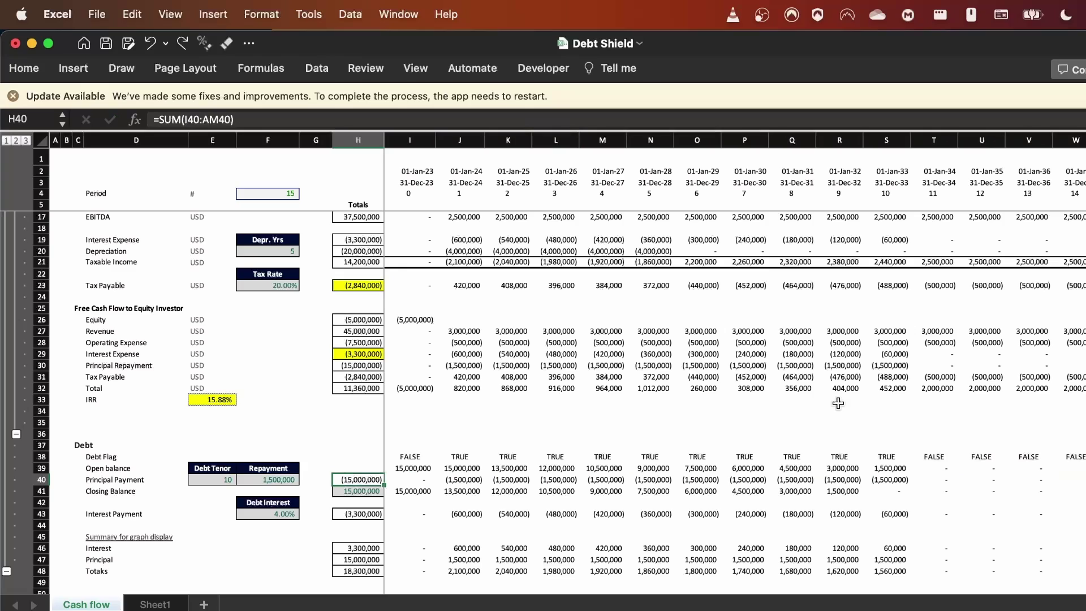
key(F2)
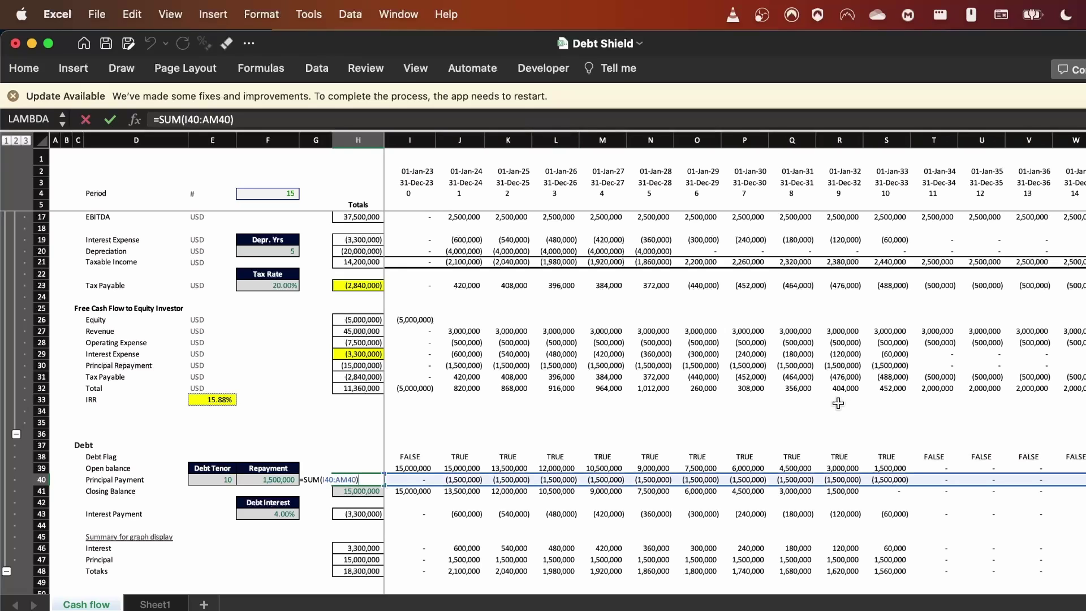
key(Return)
key(F2)
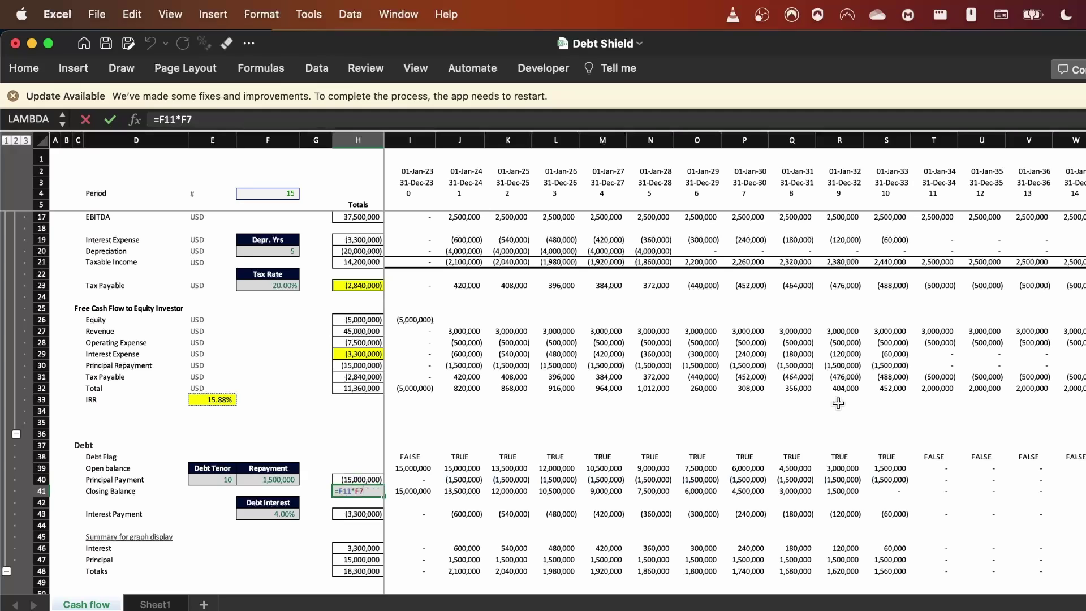
key(Escape)
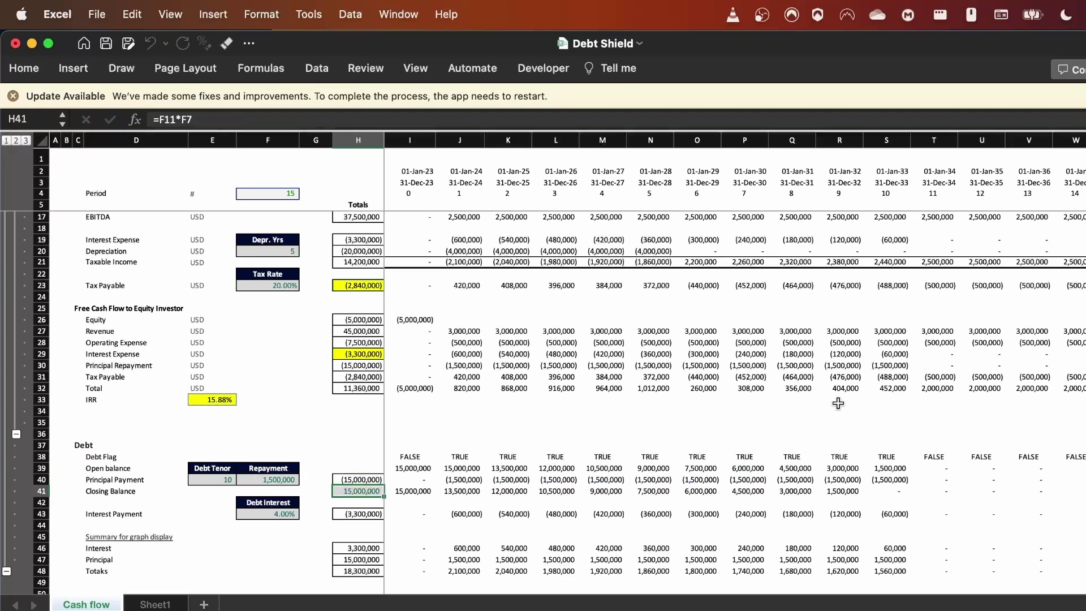
Step: Highlight the Interest Payment row and select its Debt Interest rate cell
key(Up)
key(Down)
key(Down)
key(Down)
key(shift+space)
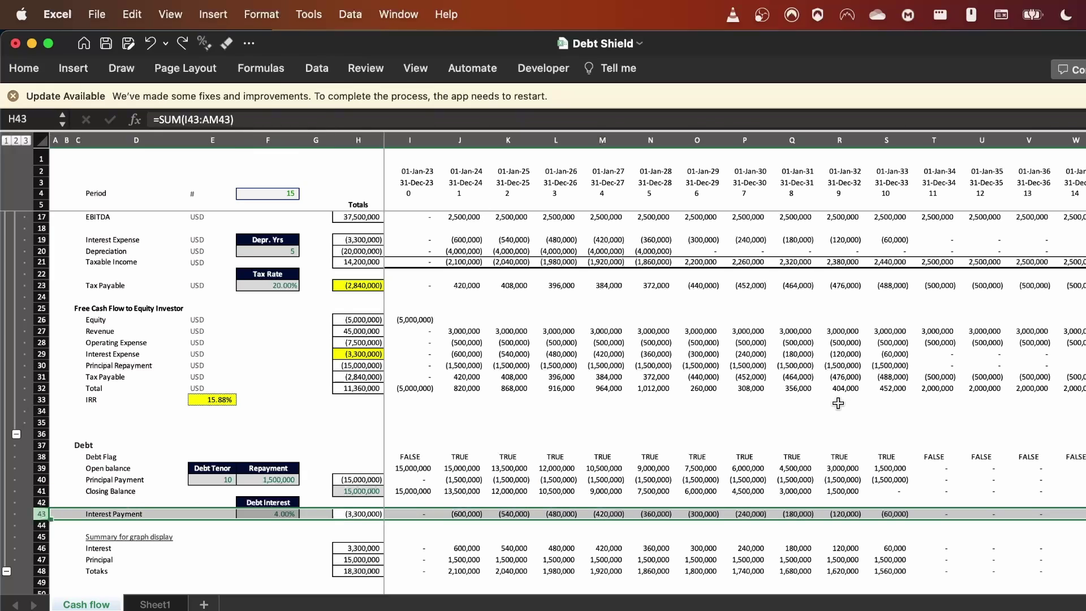
key(Left)
key(Left)
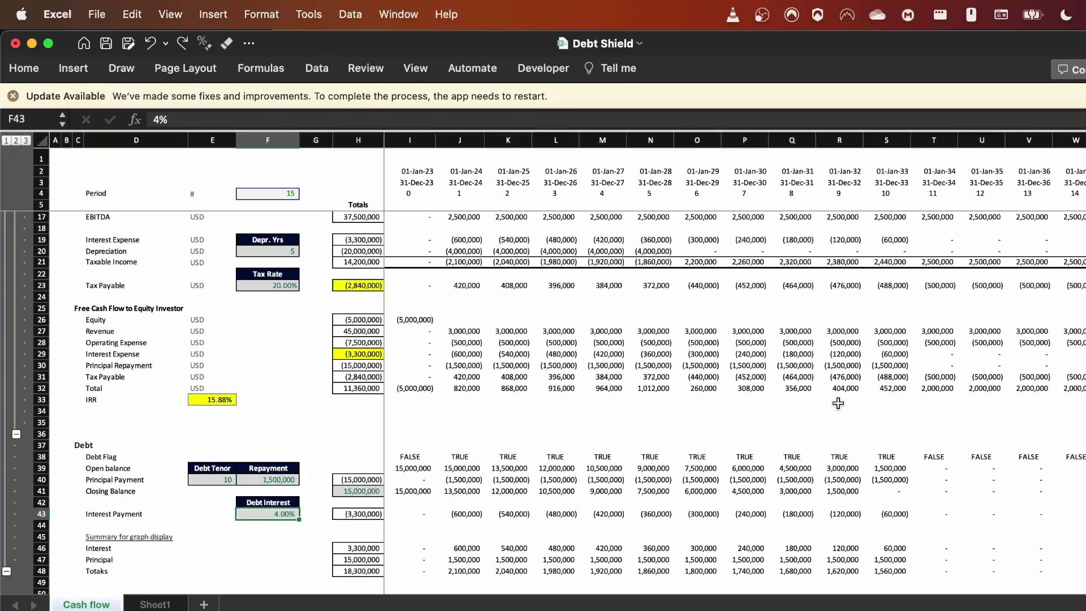
Step: Open the period 1 Interest Payment formula and highlight its ($F43*J$39) part to examine the rate and opening balance references
key(Right)
key(Right)
key(Right)
key(Right)
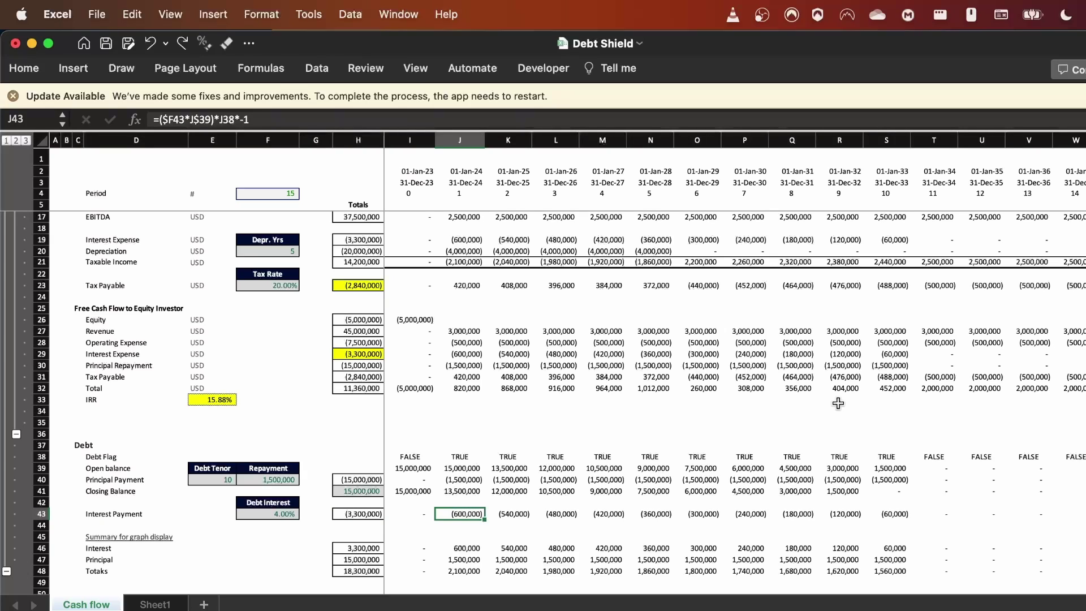
key(F2)
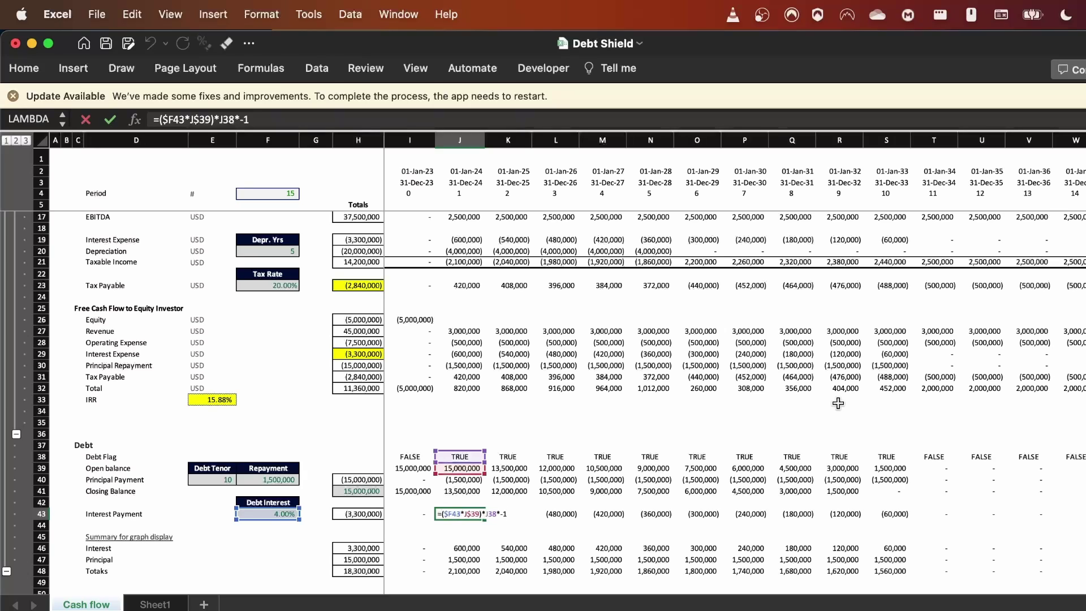
key(Left)
key(Left)
key(shift+Left)
key(shift+Left)
key(shift+Left)
key(shift+Left)
key(shift+Left)
key(shift+Left)
key(shift+Left)
key(shift+Left)
key(shift+Left)
key(shift+Left)
key(shift+Left)
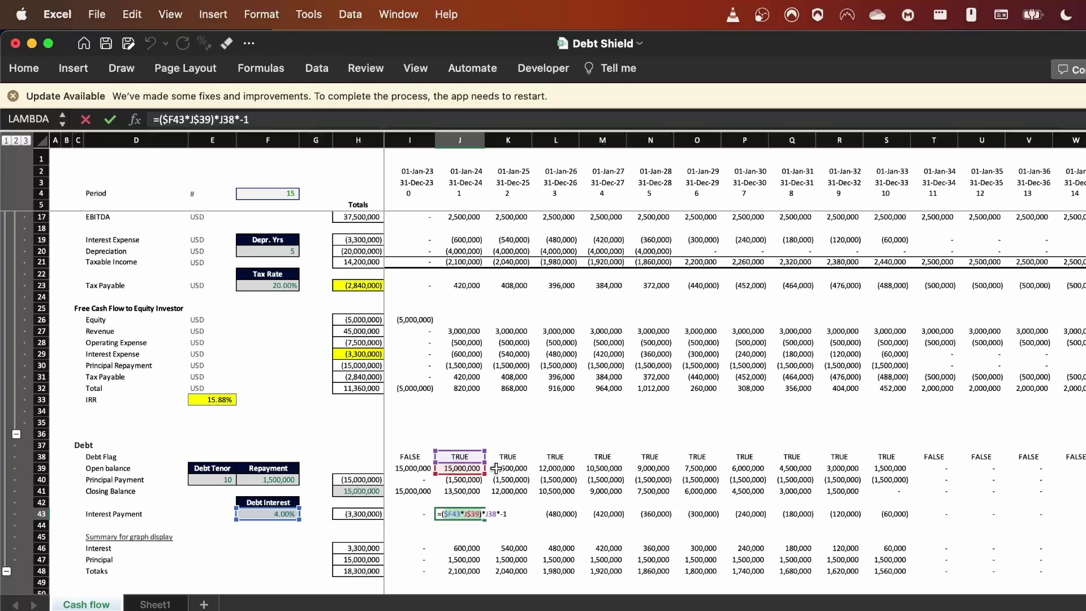
Step: Inspect the Interest Payment formulas across periods 3 to 7
key(Return)
key(Up)
key(Right)
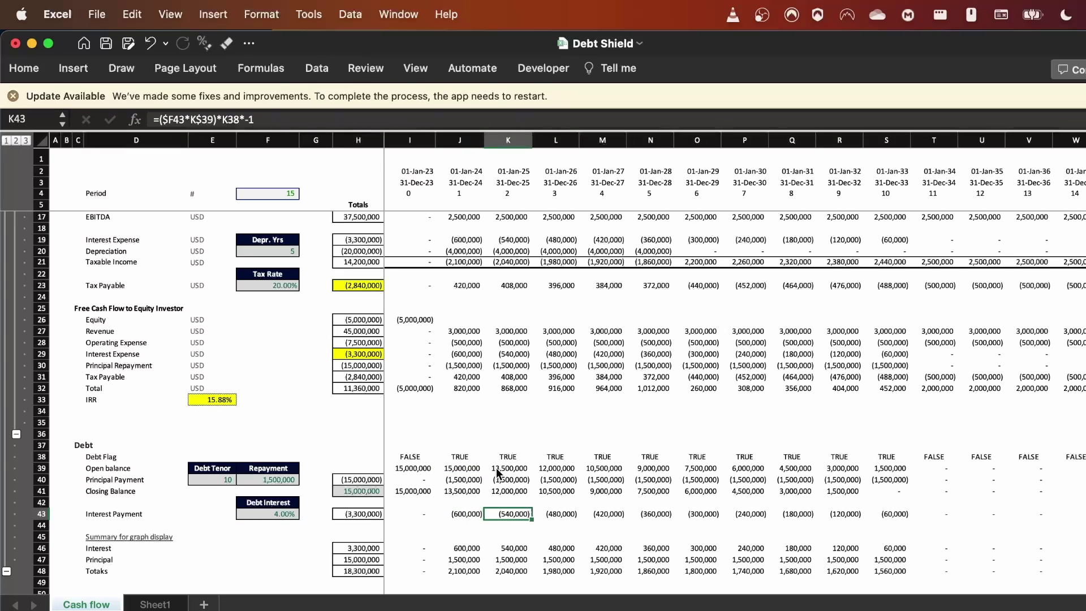
key(Right)
key(F2)
key(Escape)
key(Right)
key(F2)
key(Tab)
key(F2)
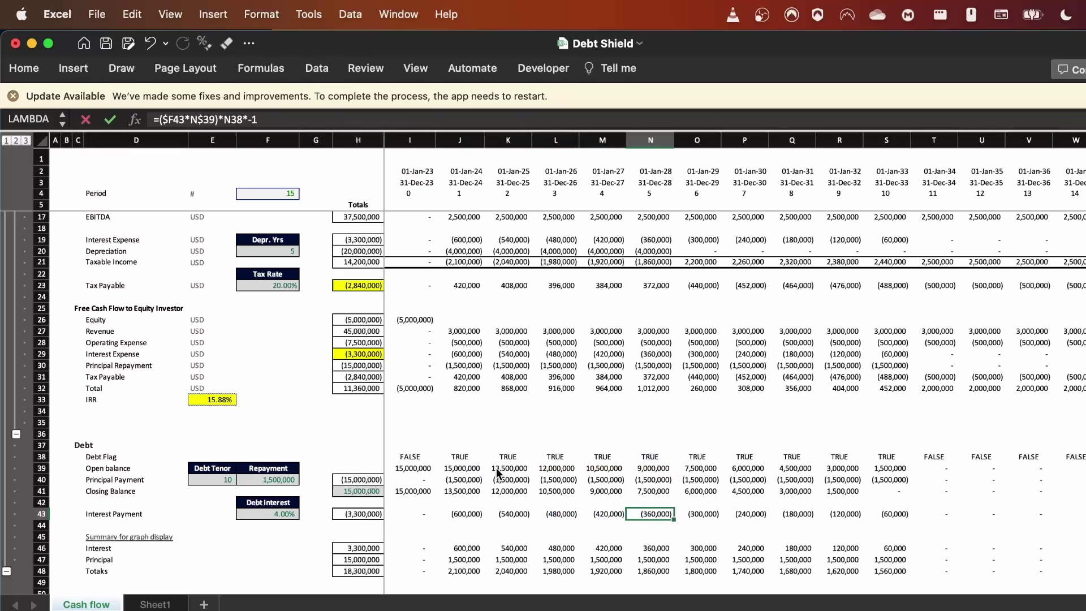
key(Tab)
key(F2)
key(Escape)
key(Right)
key(F2)
key(Tab)
Step: Reopen the period 1 Interest Payment formula, reselect part of it for review, and leave it without editing
key(Left)
key(Left)
key(Left)
key(Left)
key(Left)
key(Left)
key(Left)
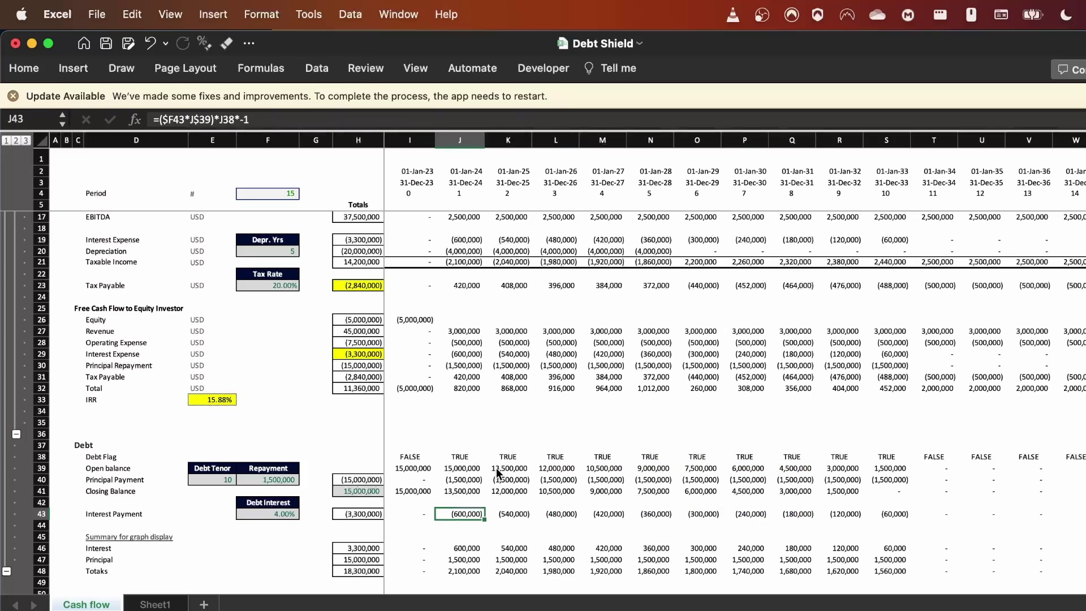
key(F2)
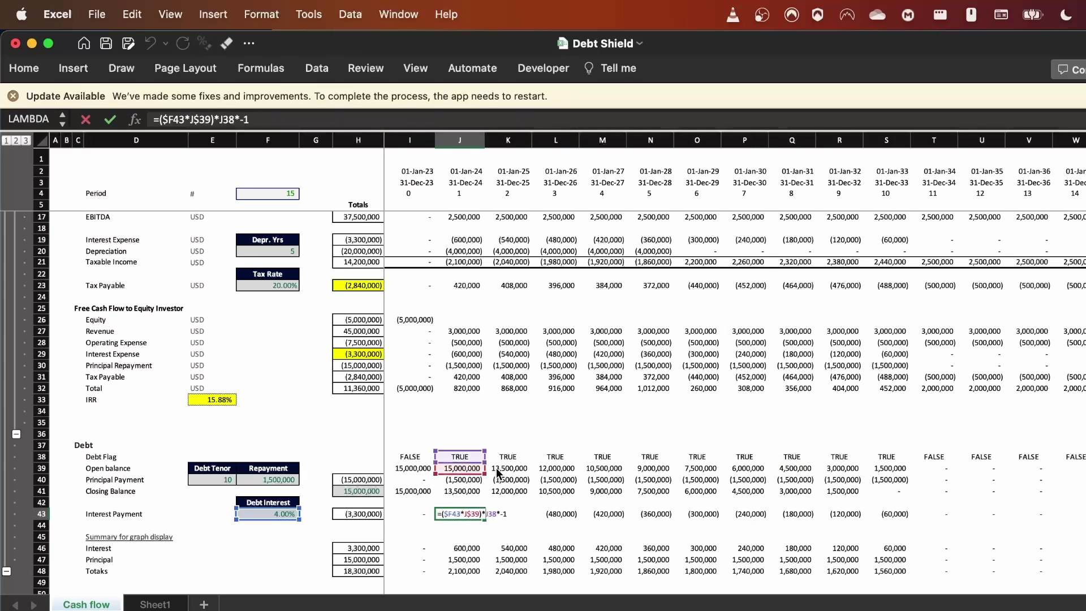
key(shift+Left)
key(shift+Left)
key(shift+Left)
key(shift+Left)
key(shift+Left)
key(shift+Left)
key(shift+Left)
key(shift+Left)
key(shift+Left)
key(shift+Left)
key(shift+Left)
key(Escape)
Step: Highlight the Interest Payment row, followed by the Interest and Principal rows of the graph display summary
key(Right)
key(Right)
key(Right)
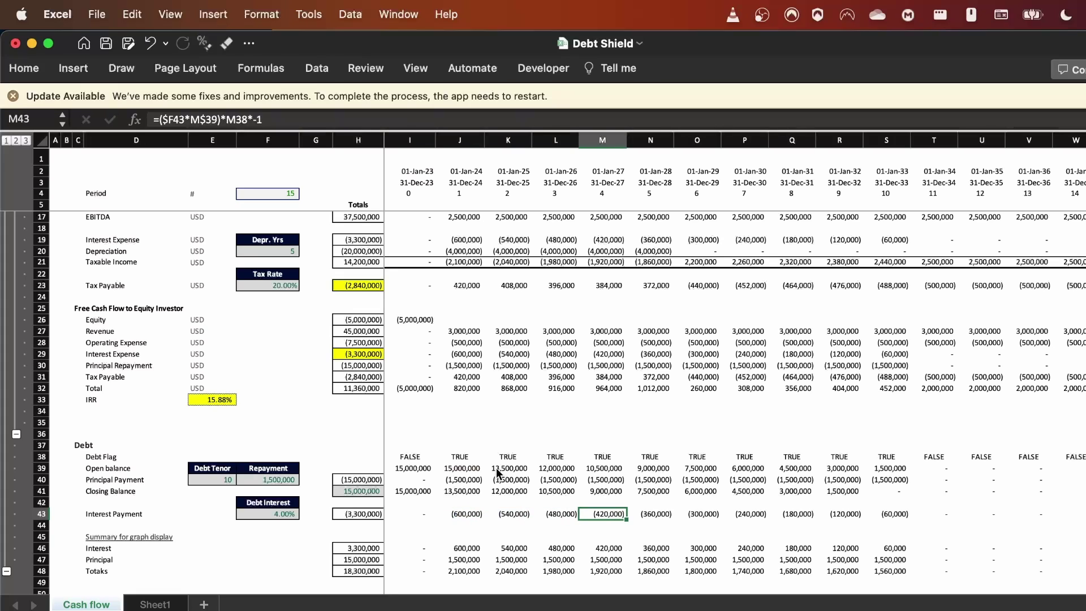
key(shift+space)
key(Down)
key(Down)
key(Down)
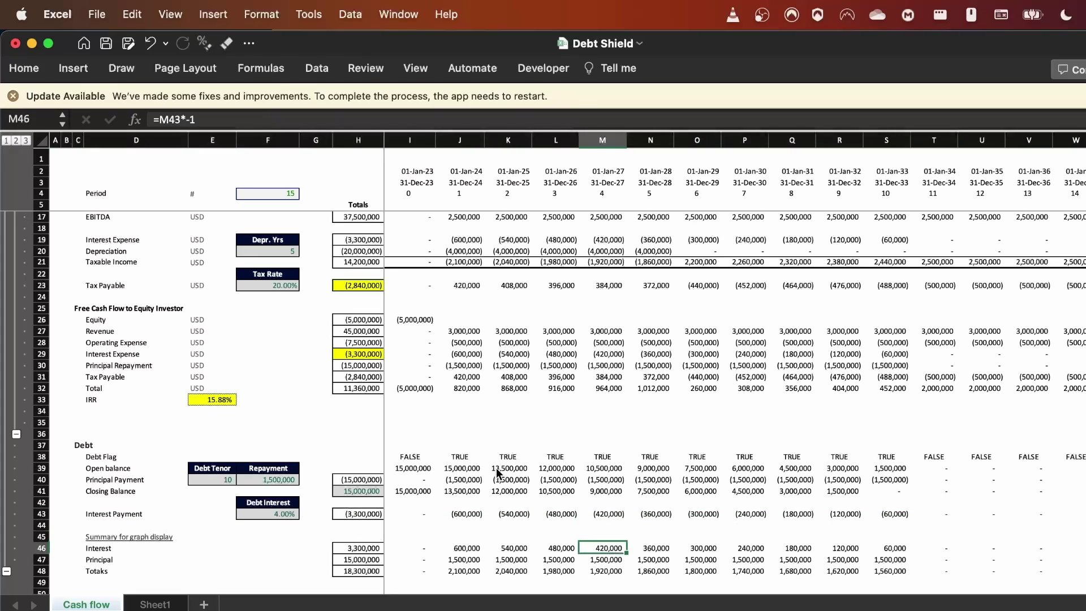
key(shift+space)
key(shift+Down)
Step: Check the period 2 Principal and total formulas in the graph display summary, and highlight its Interest and Principal rows
key(Left)
key(Left)
key(Down)
key(Down)
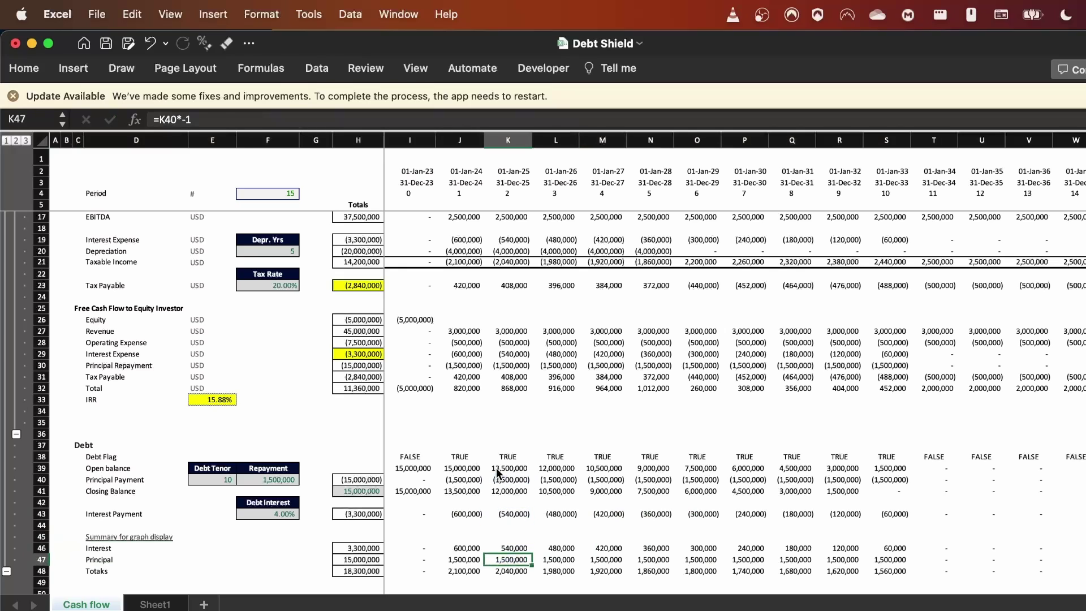
key(Up)
key(Up)
key(Down)
key(Down)
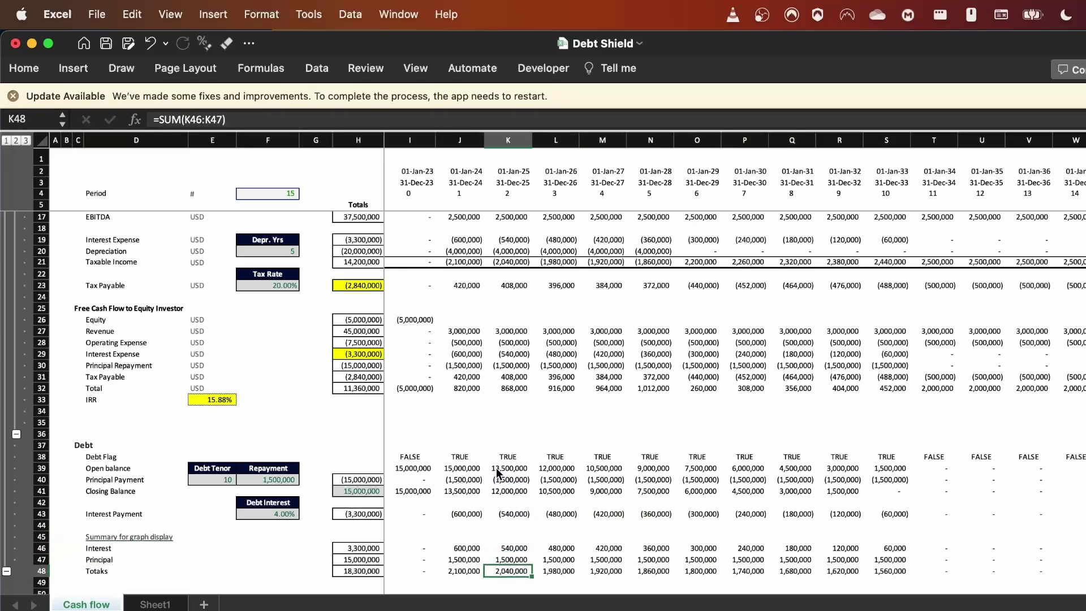
key(Up)
key(shift+space)
key(shift+Up)
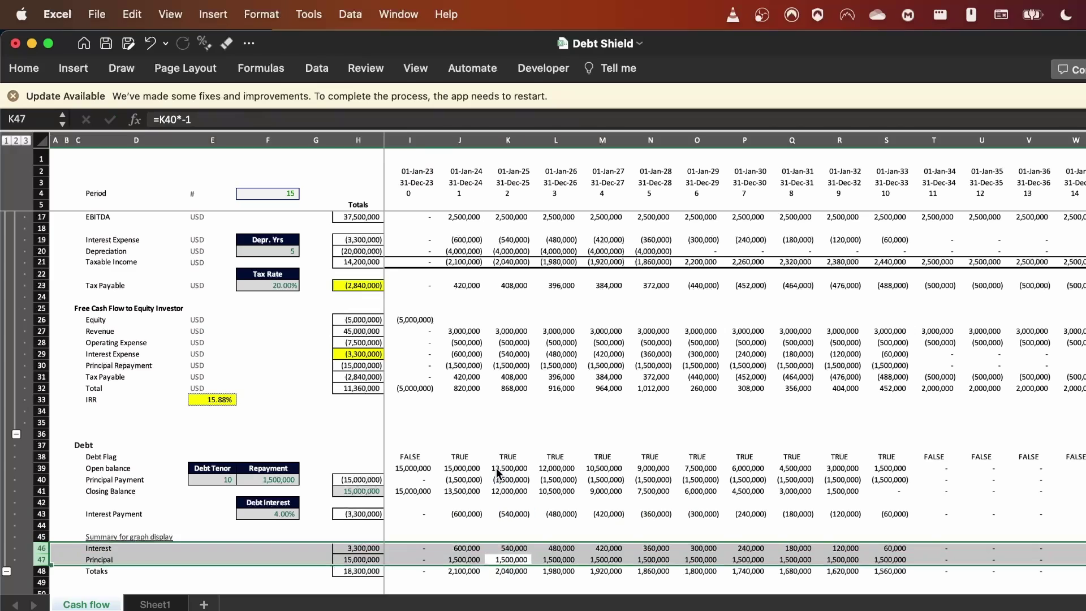
Step: Insert a default column chart of the Principal Payment row from period 0 onward, delete it, and select the period 2 summary Principal
key(Up)
key(Up)
key(Up)
key(Up)
key(Up)
key(Up)
key(Up)
key(Left)
key(Left)
key(Left)
key(Right)
key(ctrl+shift+Right)
key(alt+F1)
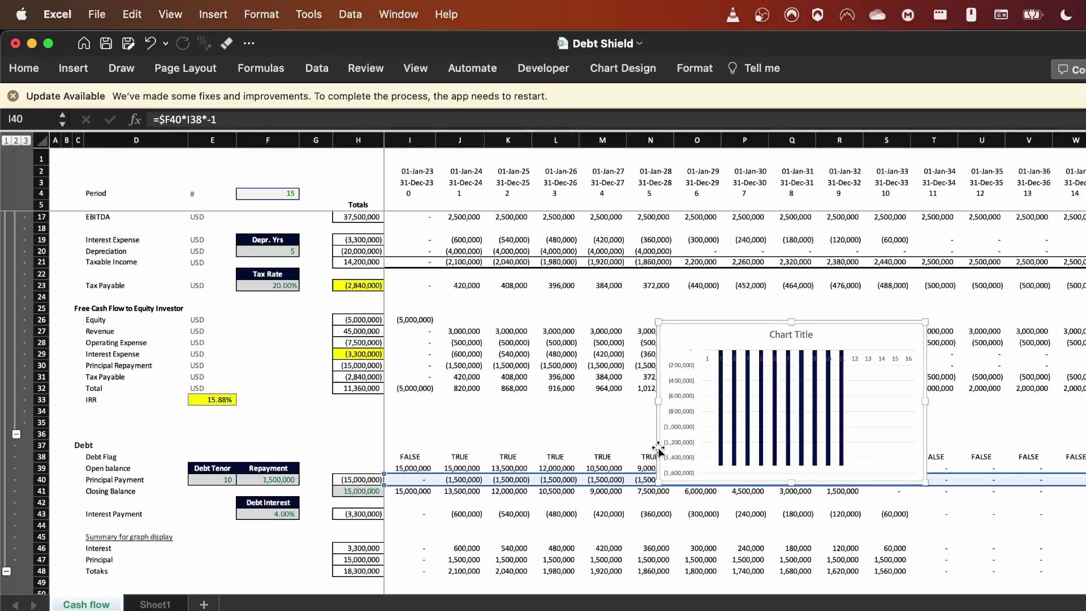
key(Delete)
click(516, 558)
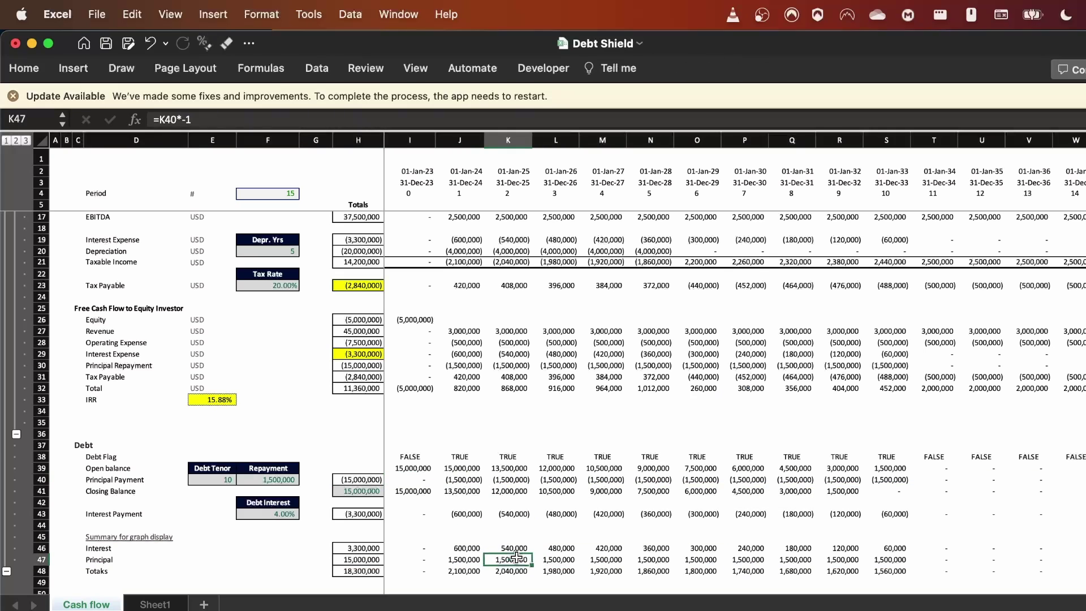
Step: Insert a default column chart of the graph display summary's Interest row from period 0 onward
key(Up)
key(Left)
key(Left)
key(ctrl+shift+Right)
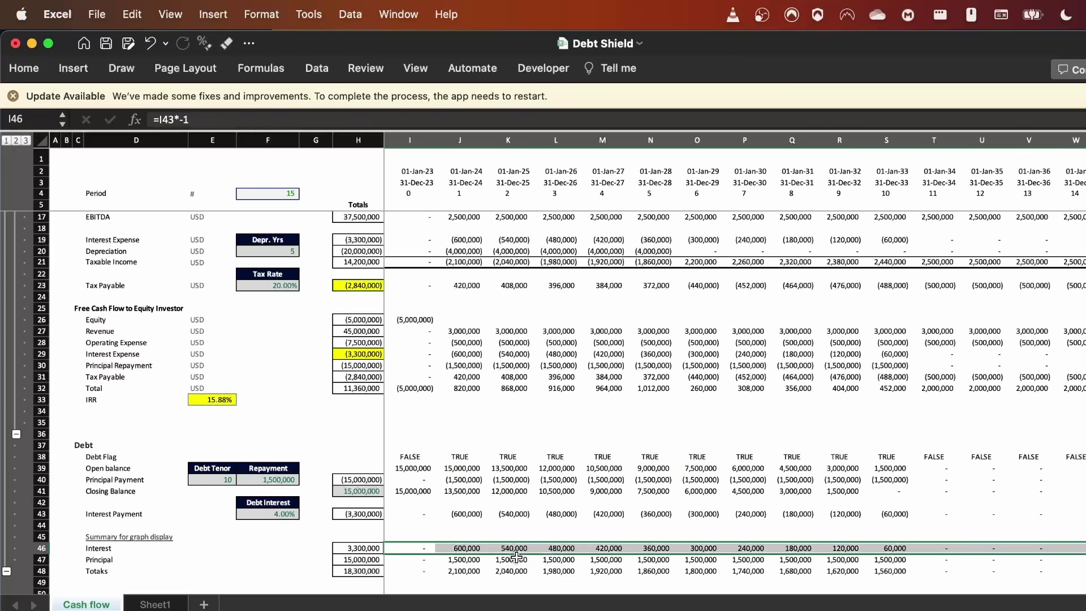
key(alt+F1)
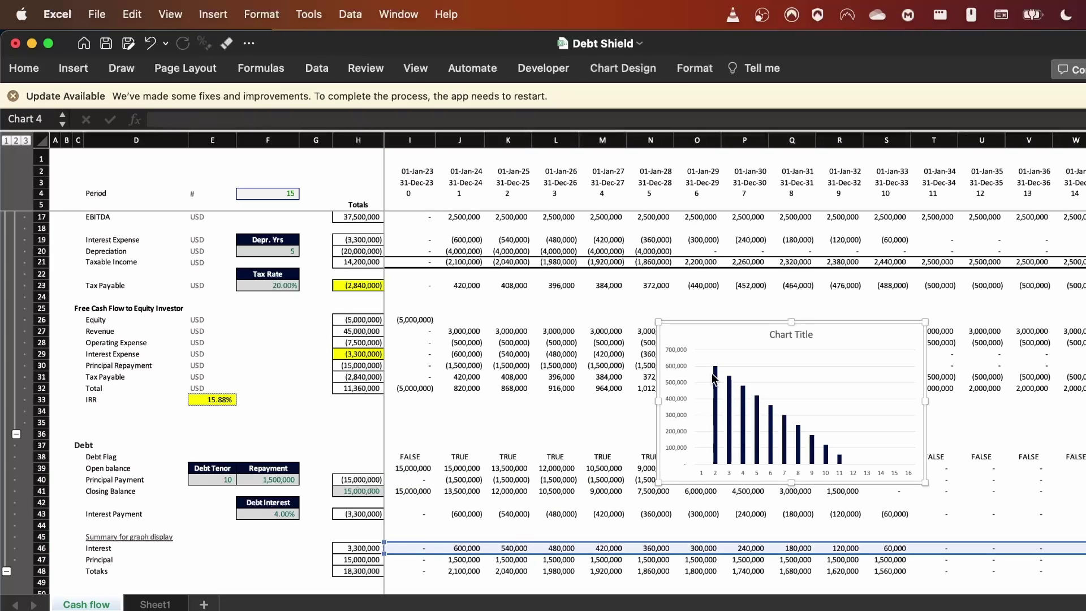
Step: Clear the summary Interest row's values from period 0 onward and delete the interest column chart
key(Escape)
key(Delete)
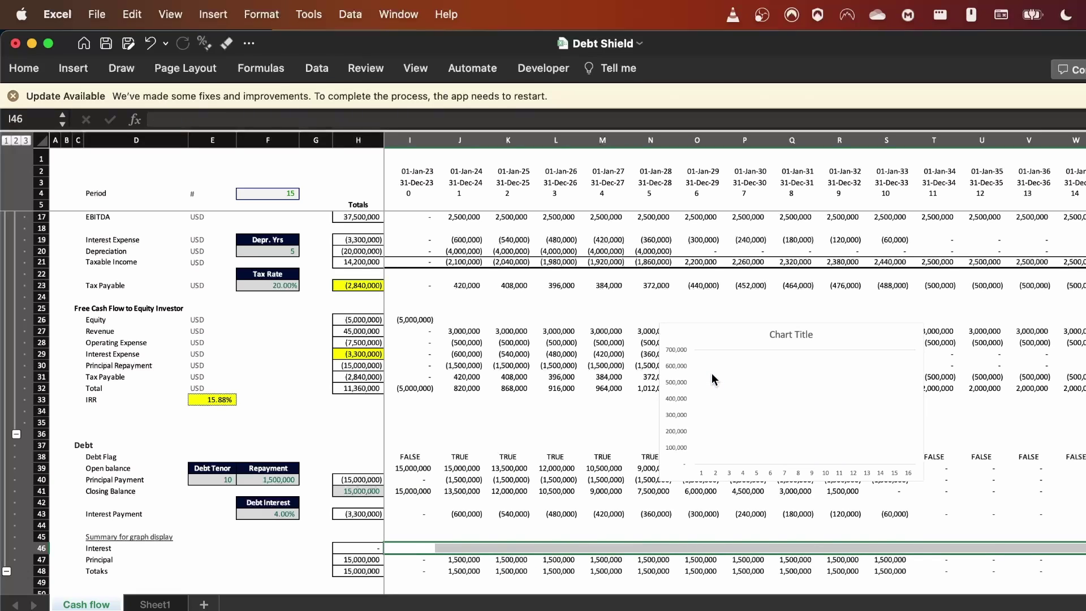
click(718, 328)
key(Delete)
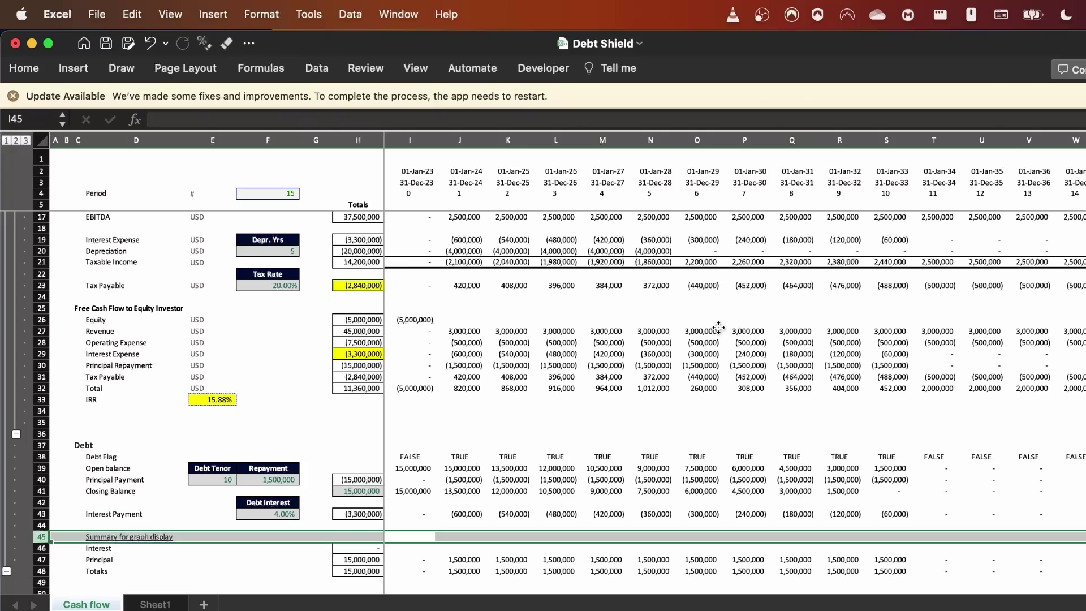